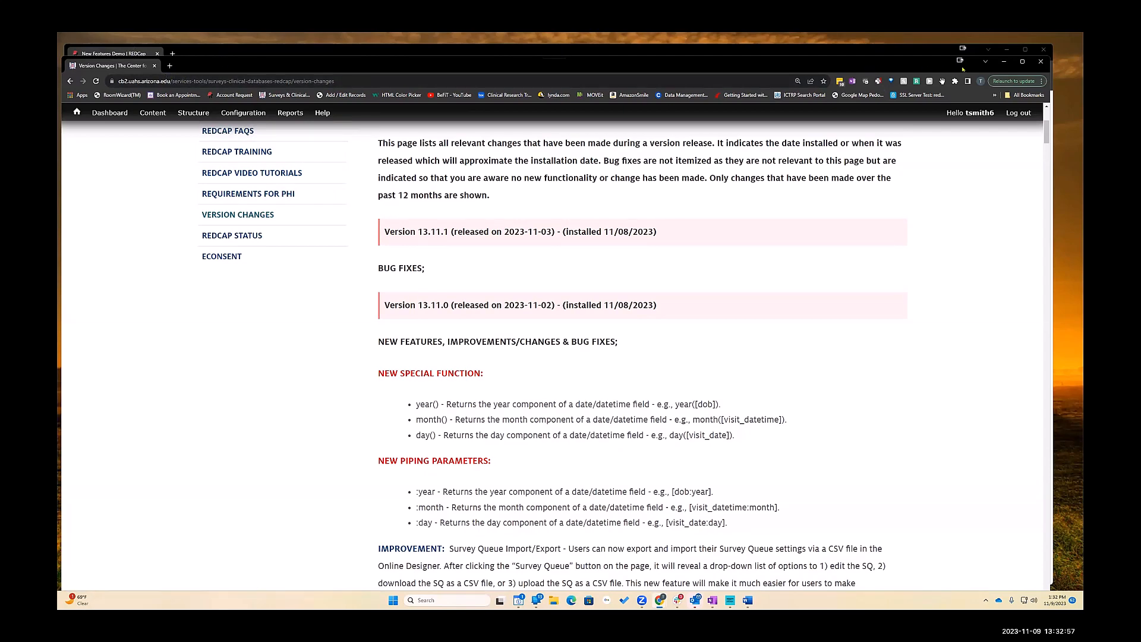
Step: Close the version changes page and open the Form 1 instrument in the Online Designer
click(1040, 61)
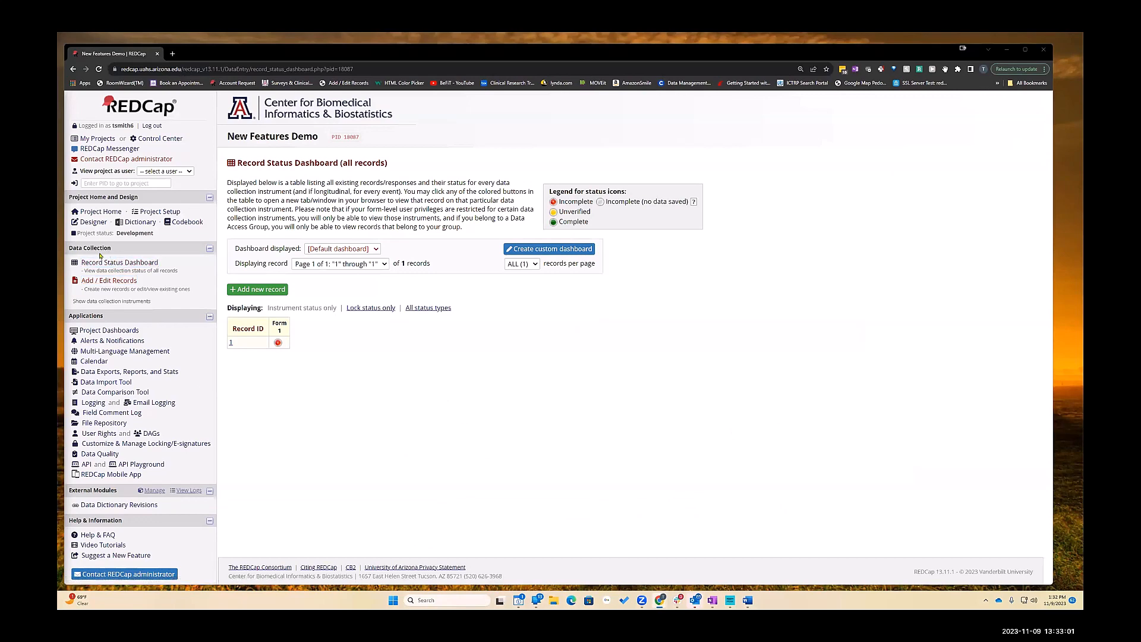
click(93, 223)
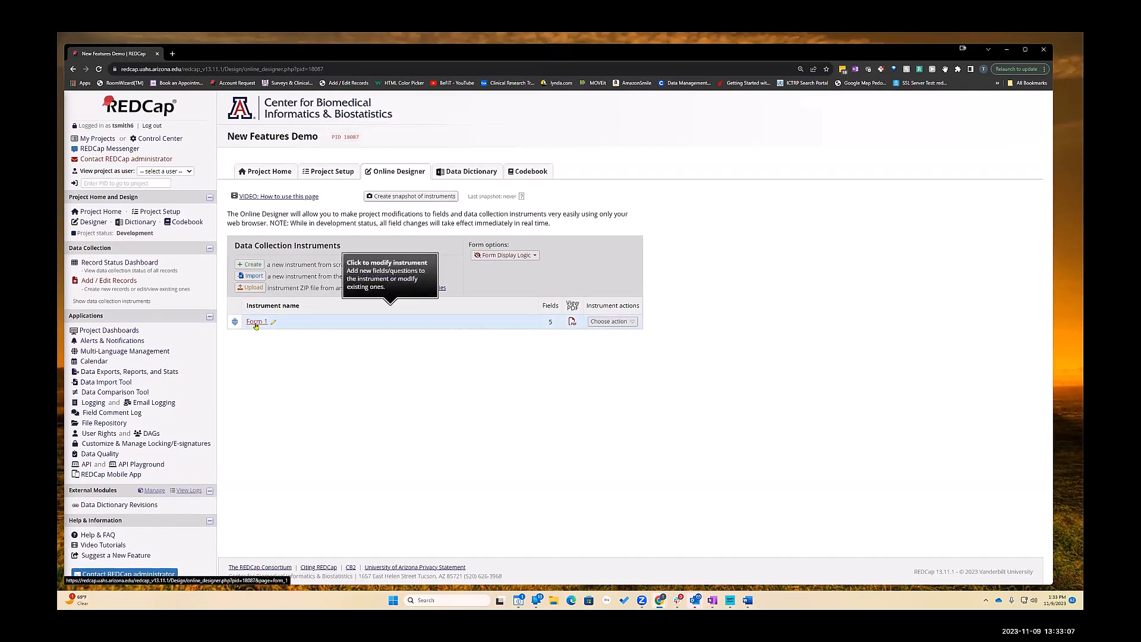
click(255, 322)
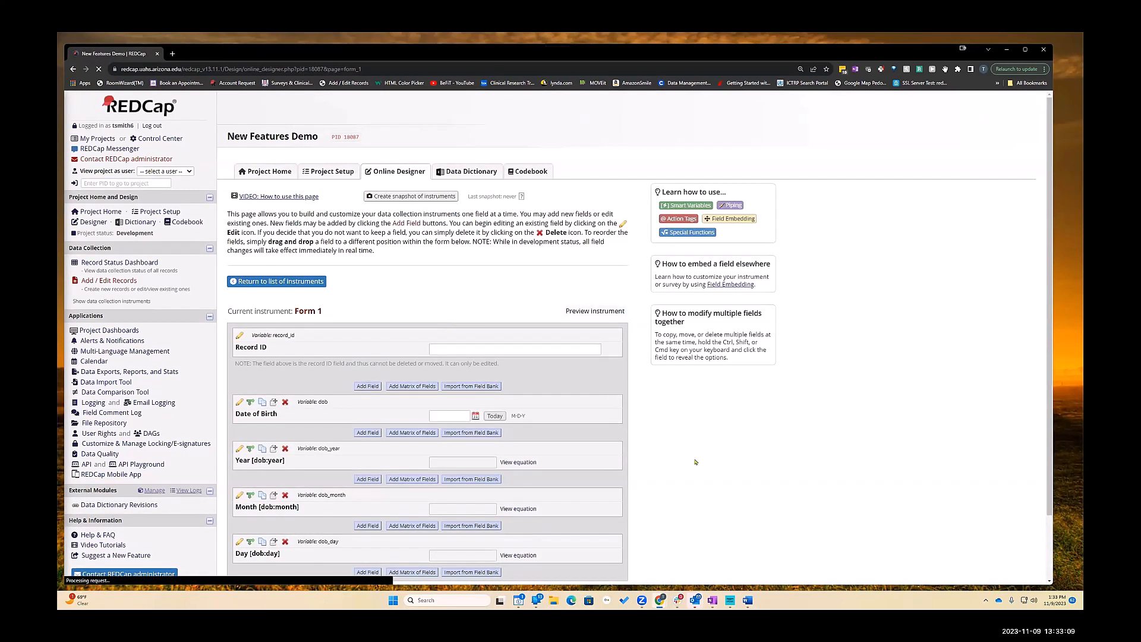
Step: Review the settings of the Date of Birth field, including its variable name, and close it without saving
scroll(695, 462, down, 2)
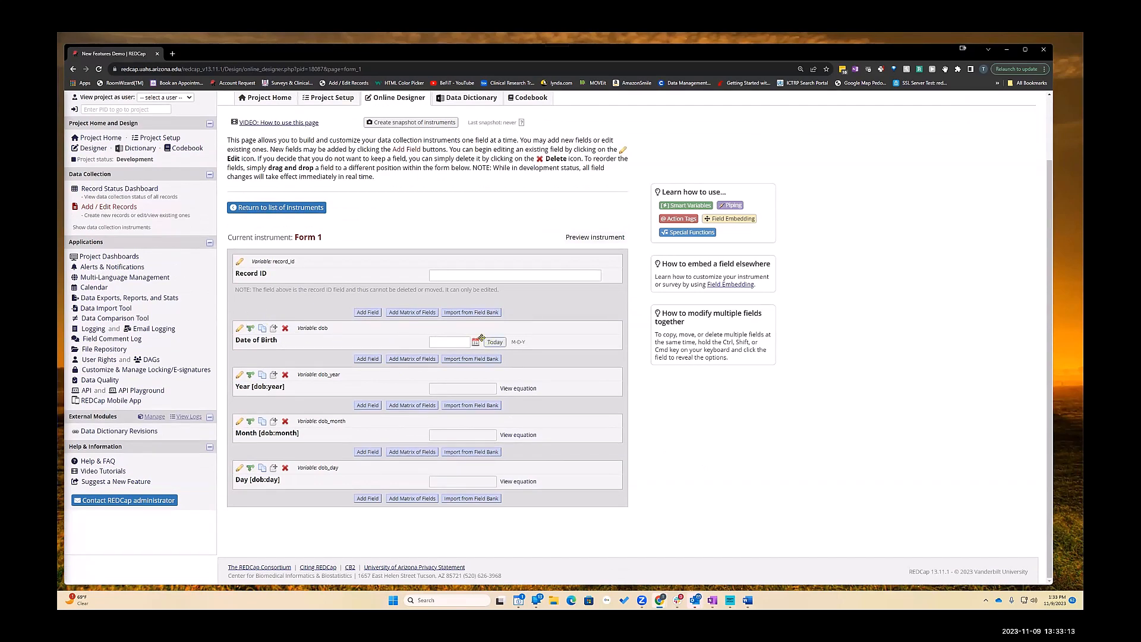
click(238, 330)
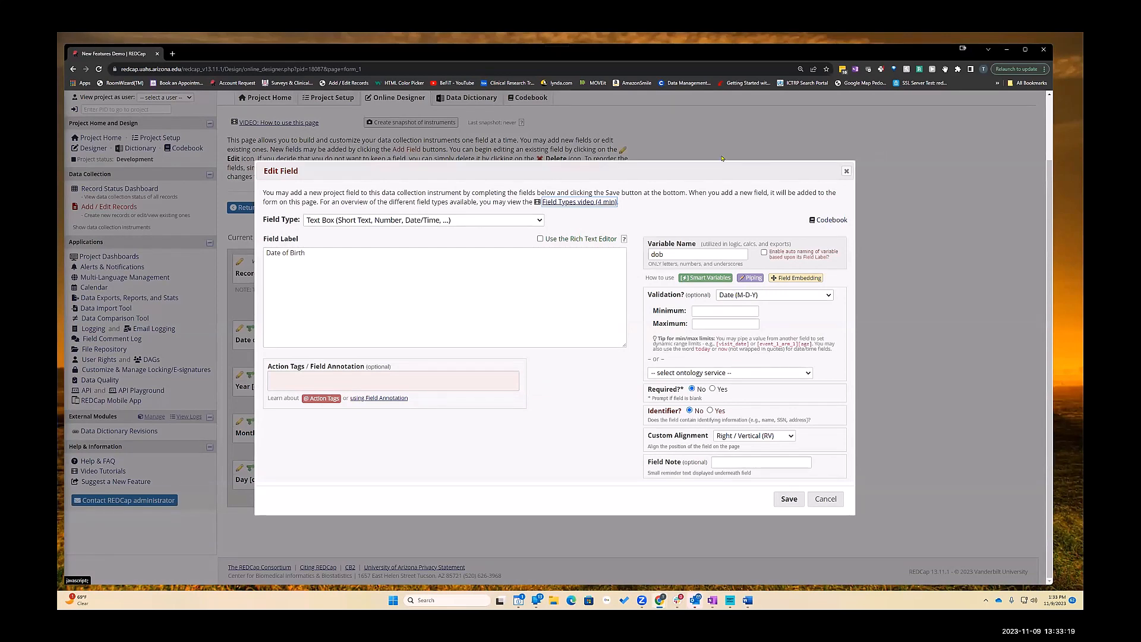
click(675, 253)
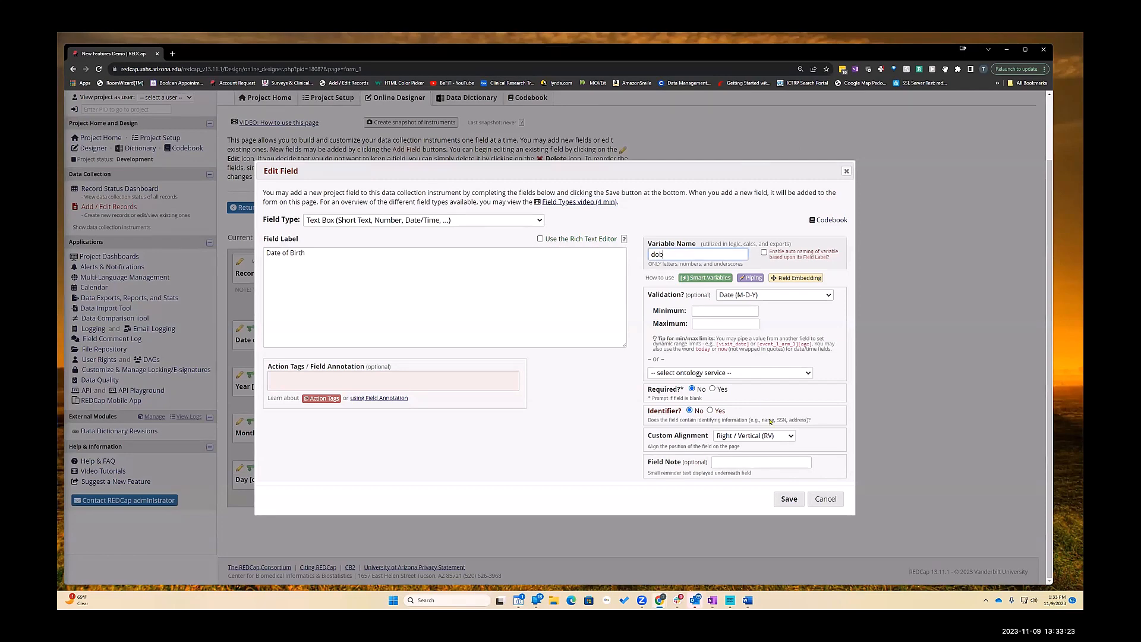
click(824, 499)
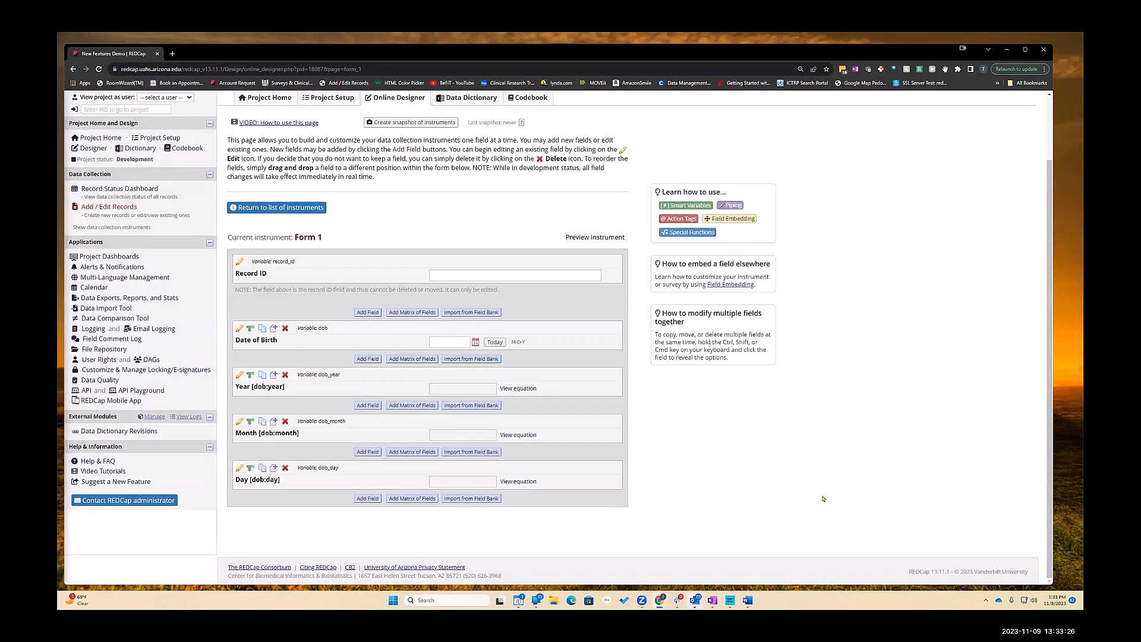
Step: Open the calculation of the Year field and look up the year function's example in the Special Functions reference
click(238, 376)
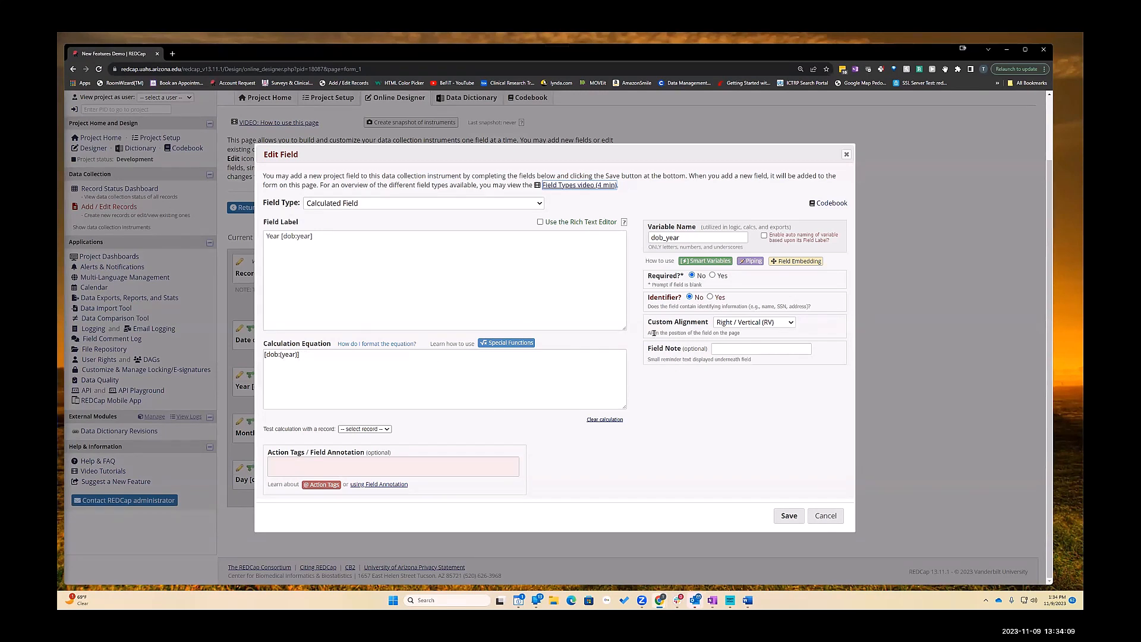
click(302, 355)
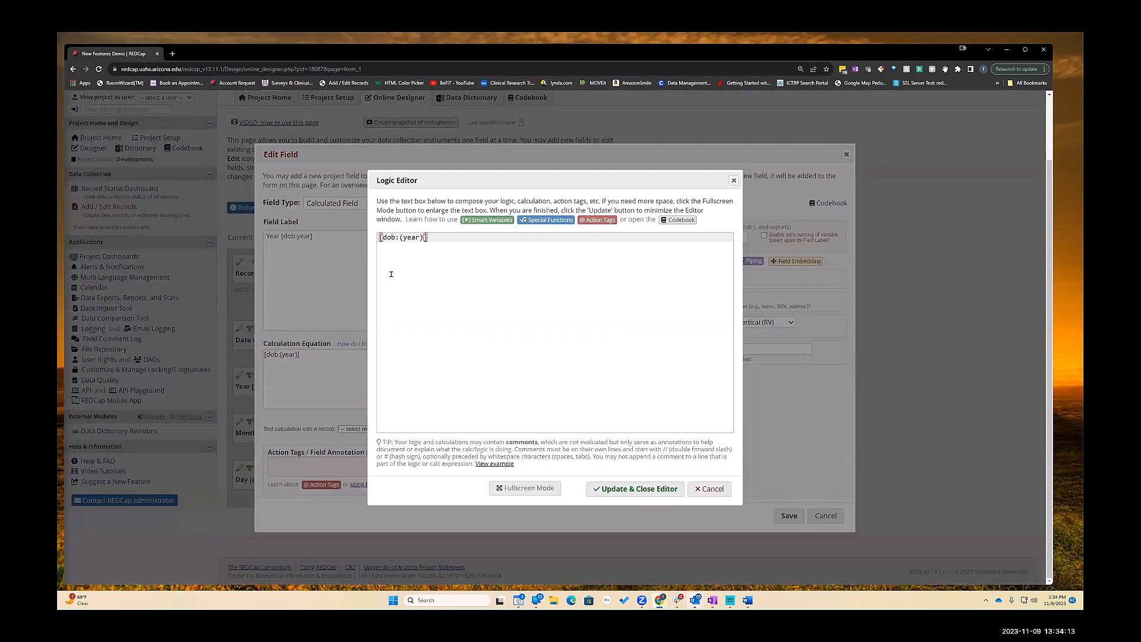
click(555, 220)
scroll(454, 393, down, 2)
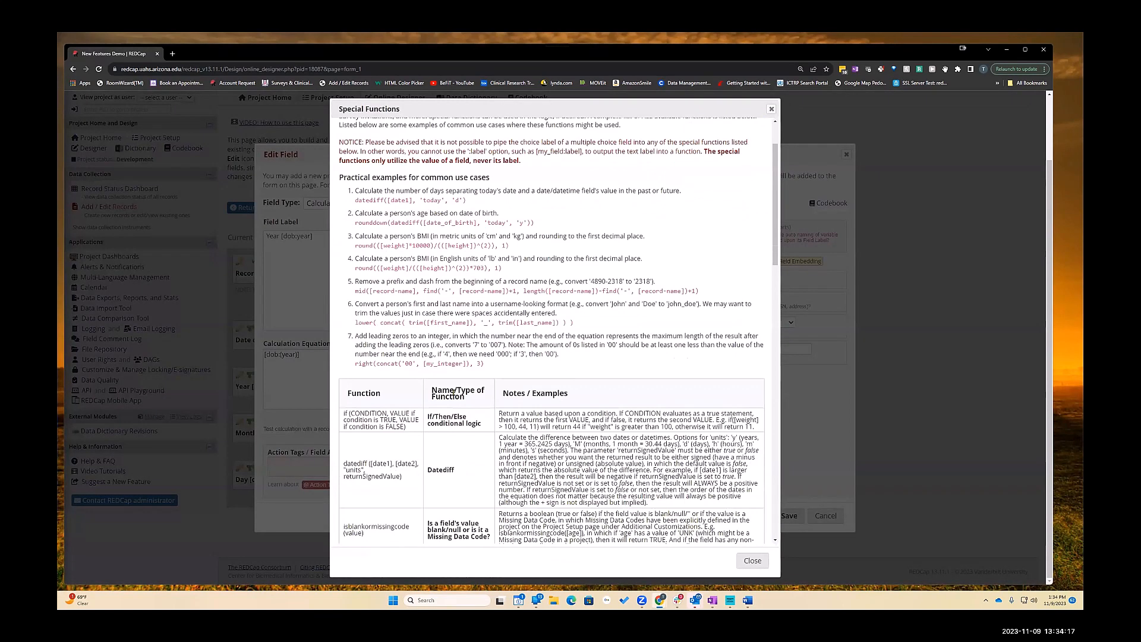
scroll(454, 392, down, 10)
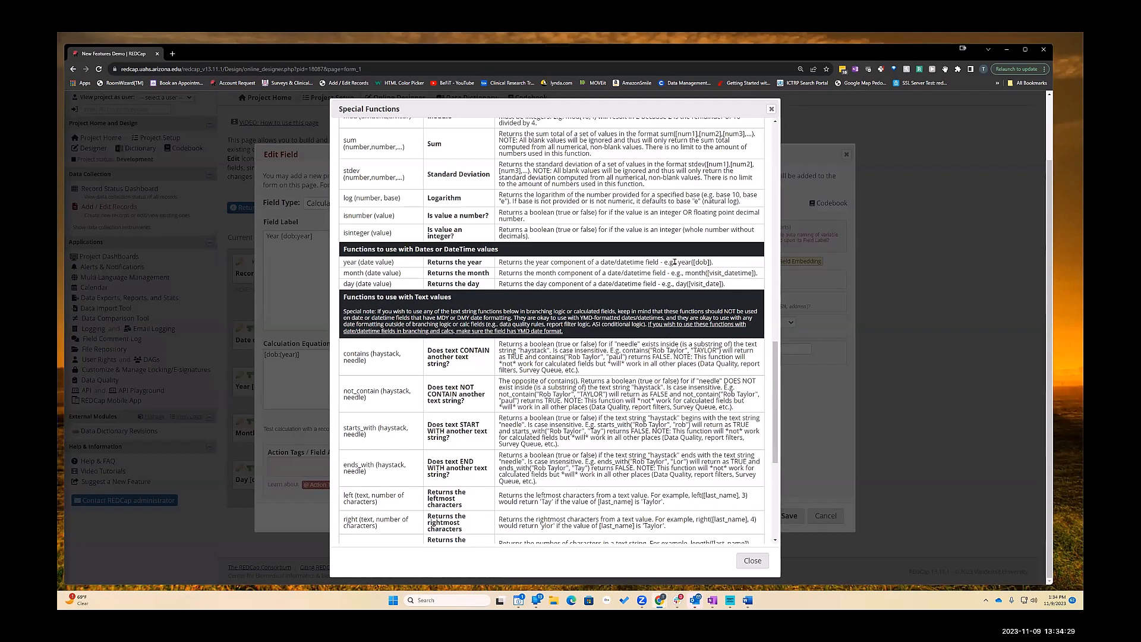
drag(677, 262, 715, 263)
click(771, 112)
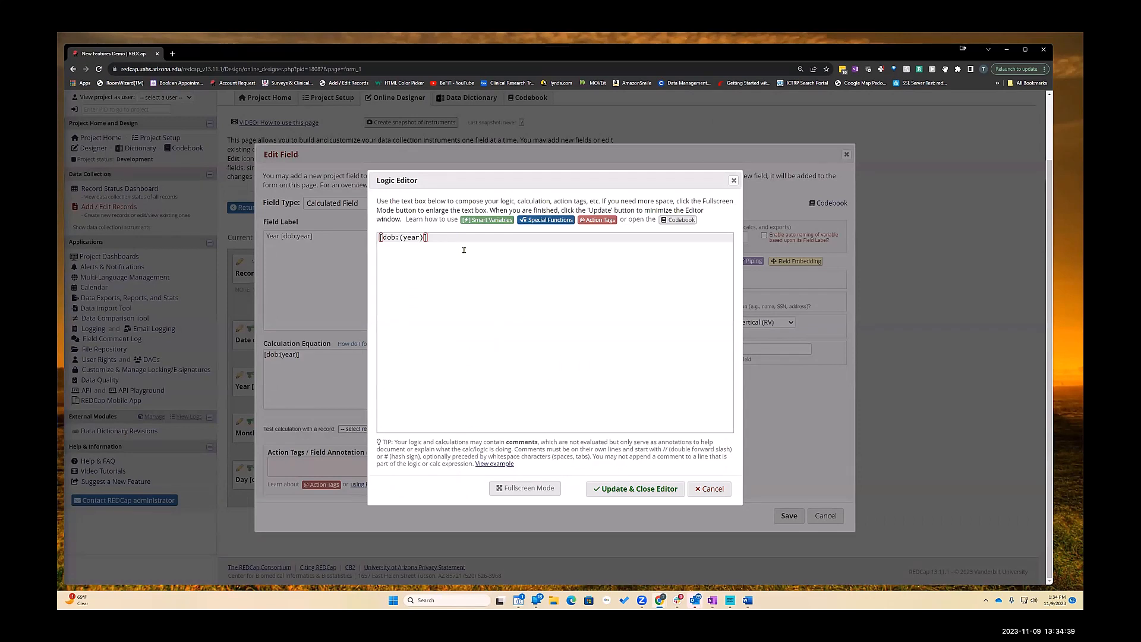
Step: Recheck the date functions in the Special Functions reference and leave the logic editor without changing the equation
click(556, 221)
scroll(460, 381, down, 10)
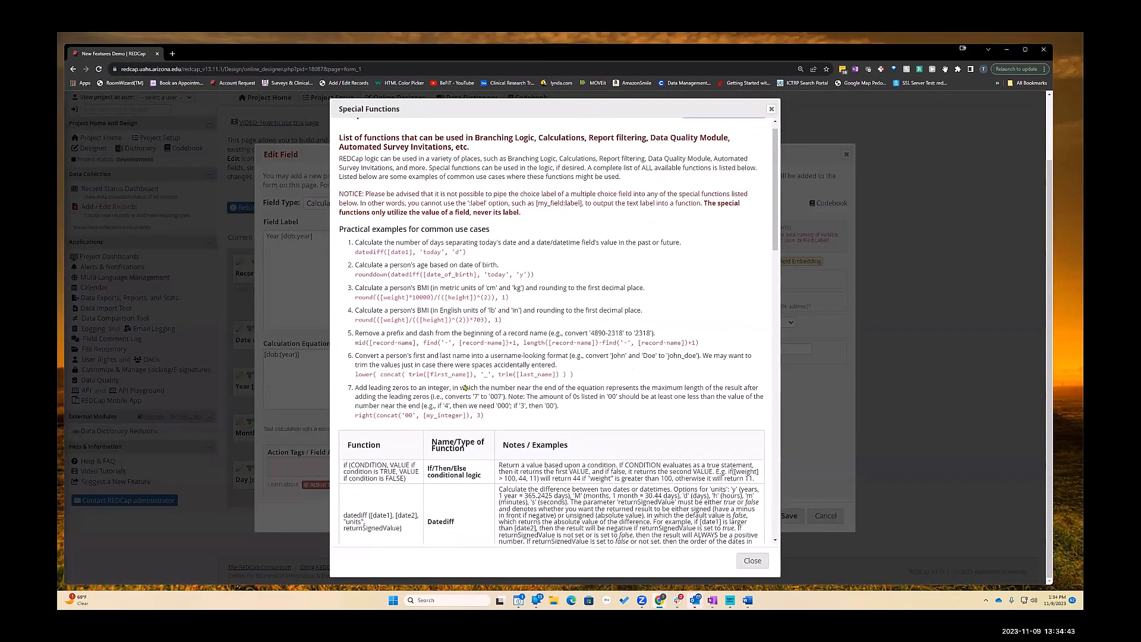
scroll(462, 383, down, 10)
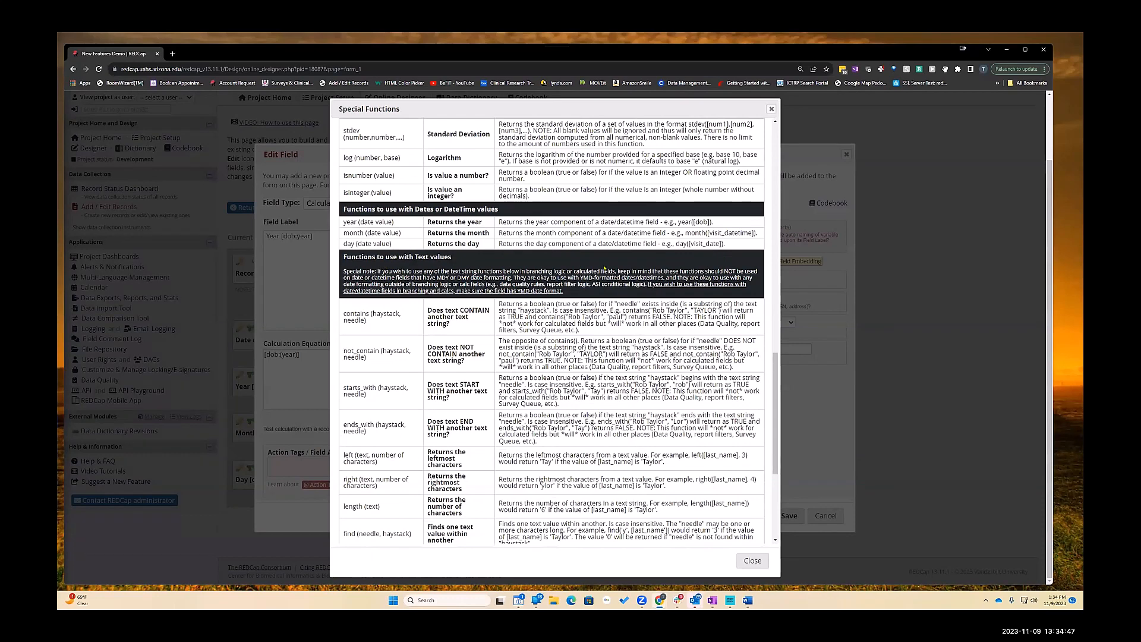
click(751, 560)
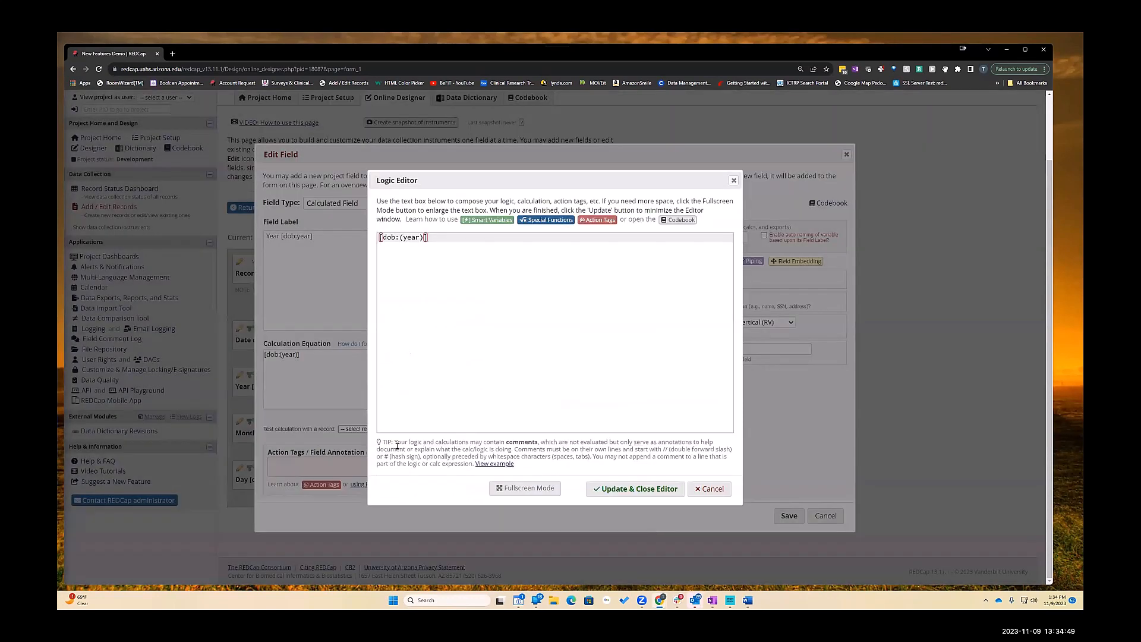
click(711, 489)
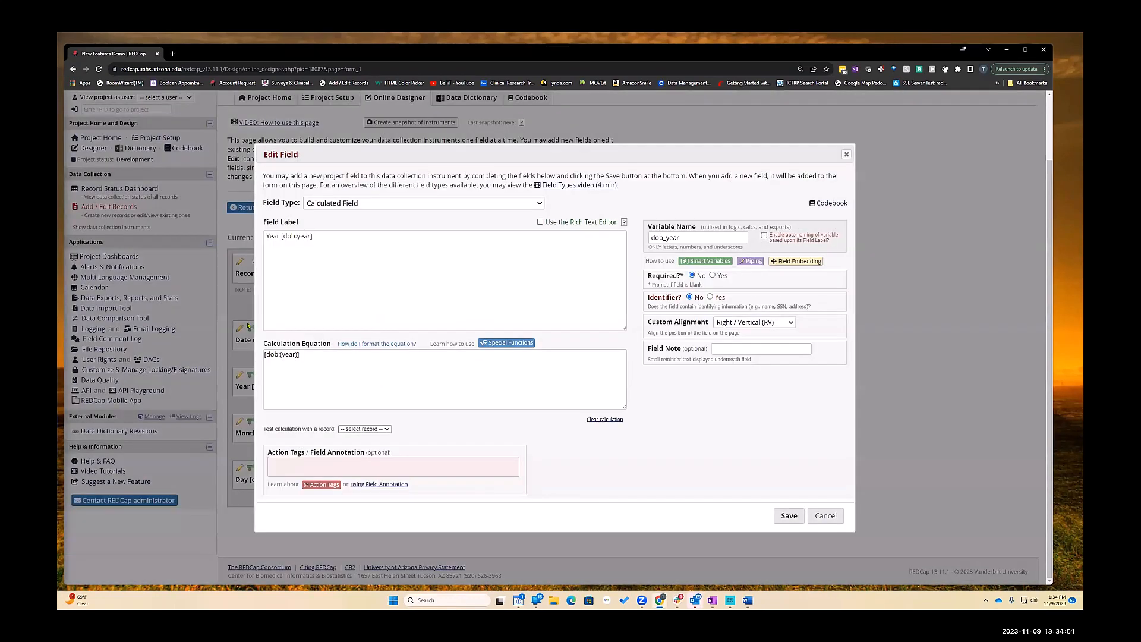
Step: Change the Year field's calculation equation to [year(dob] and try to save the field
click(265, 354)
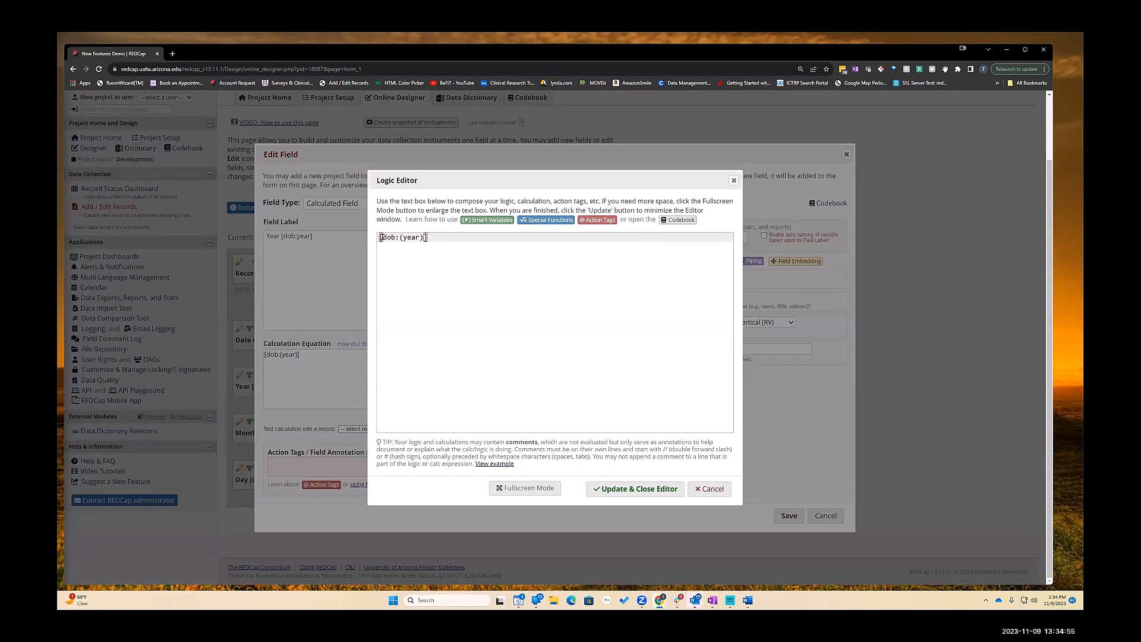
drag(380, 237, 422, 237)
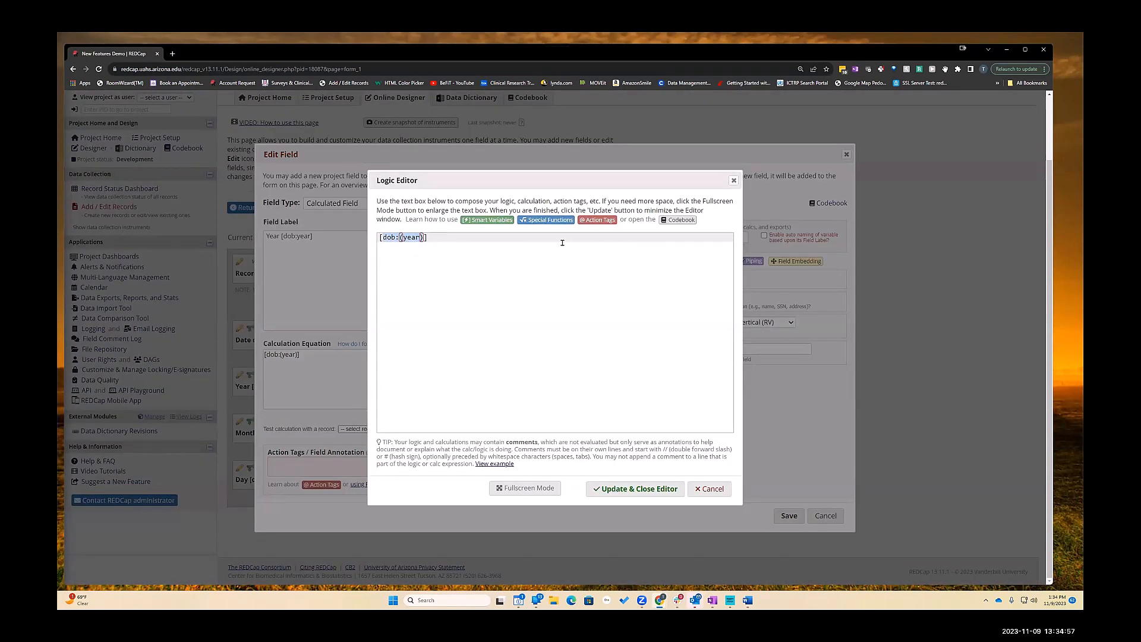
text(year(dob)
click(637, 488)
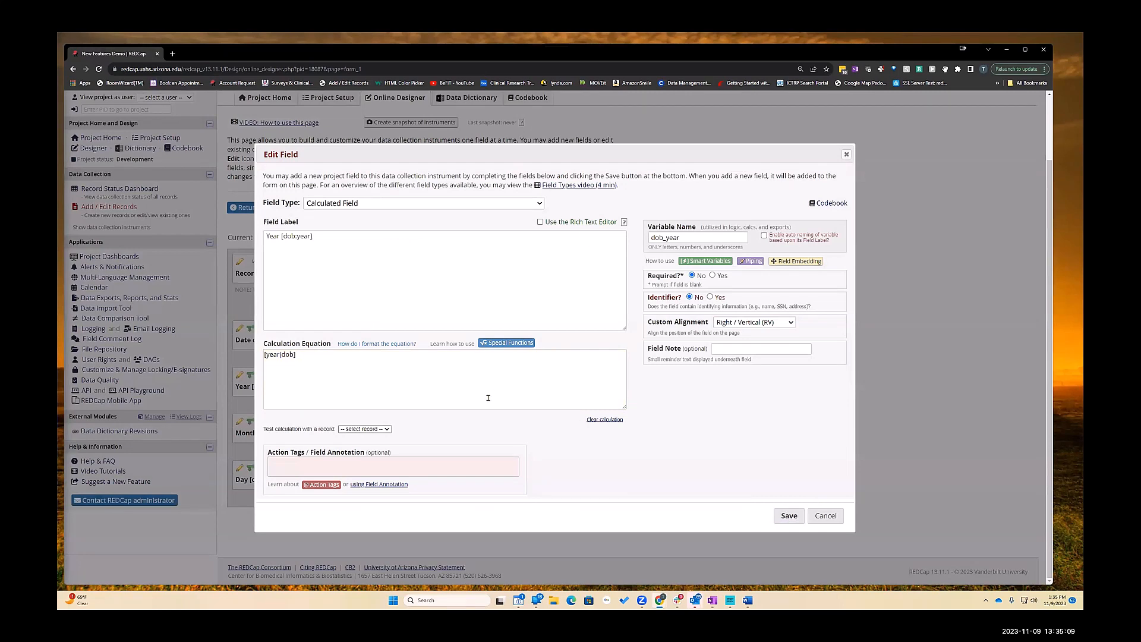
click(789, 515)
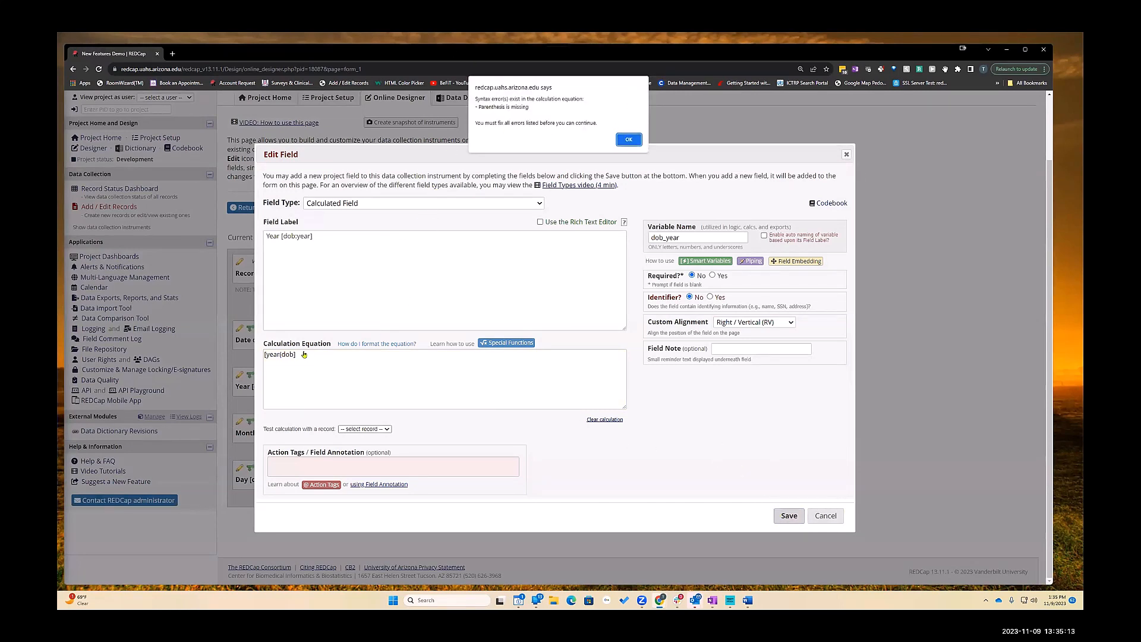
click(628, 140)
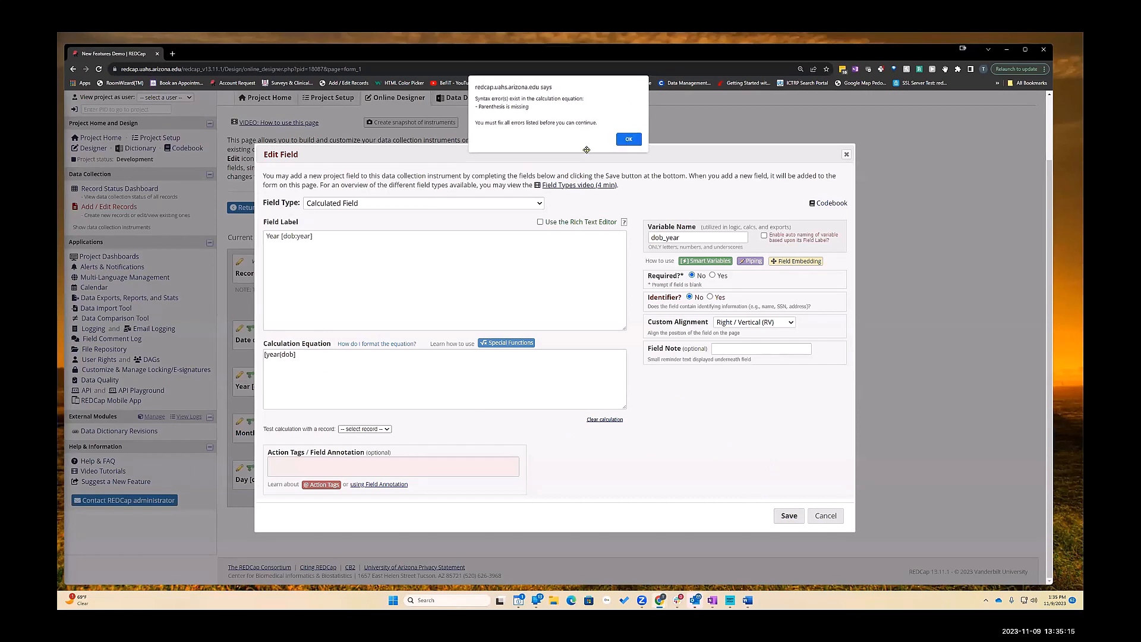
Step: Add a closing parenthesis to the end of the Year field's equation and try to save the field
click(305, 355)
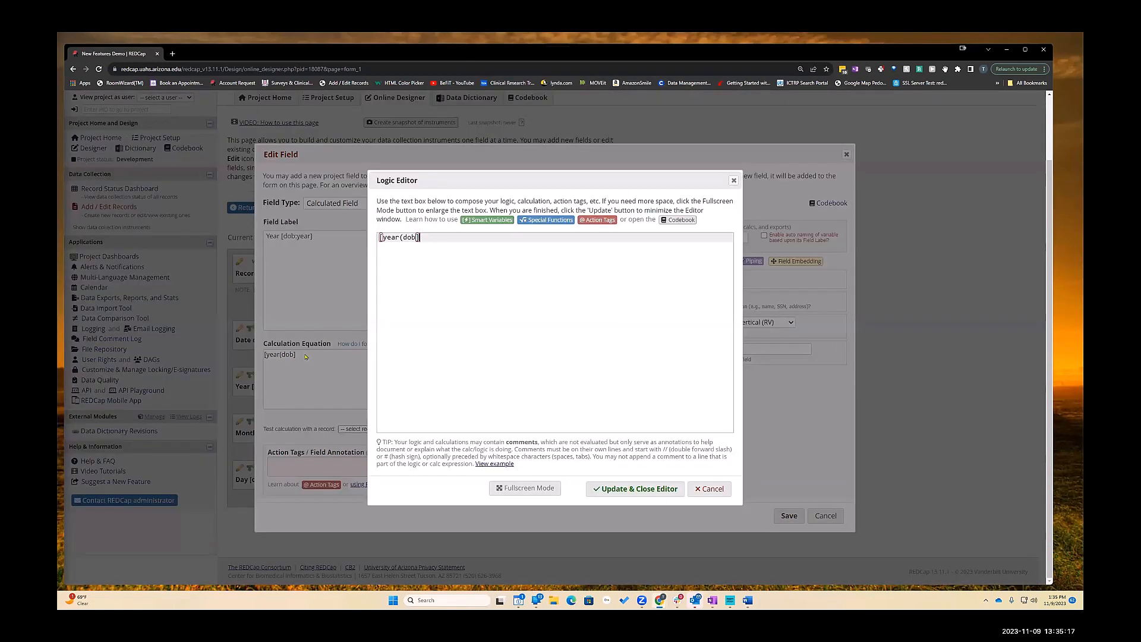
text())
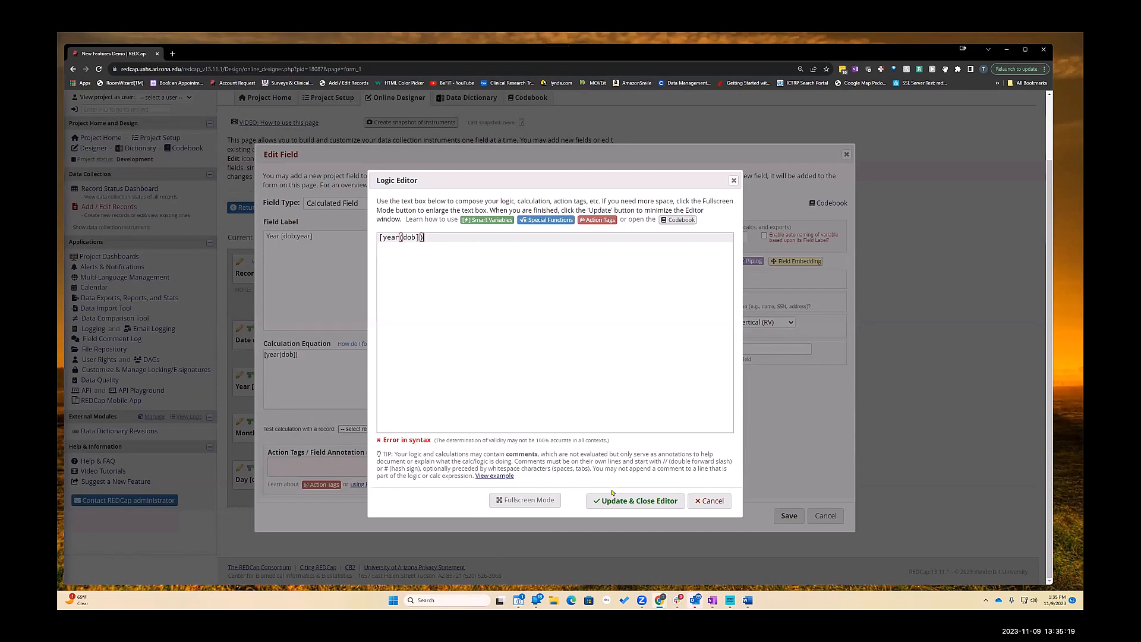
click(635, 500)
click(780, 516)
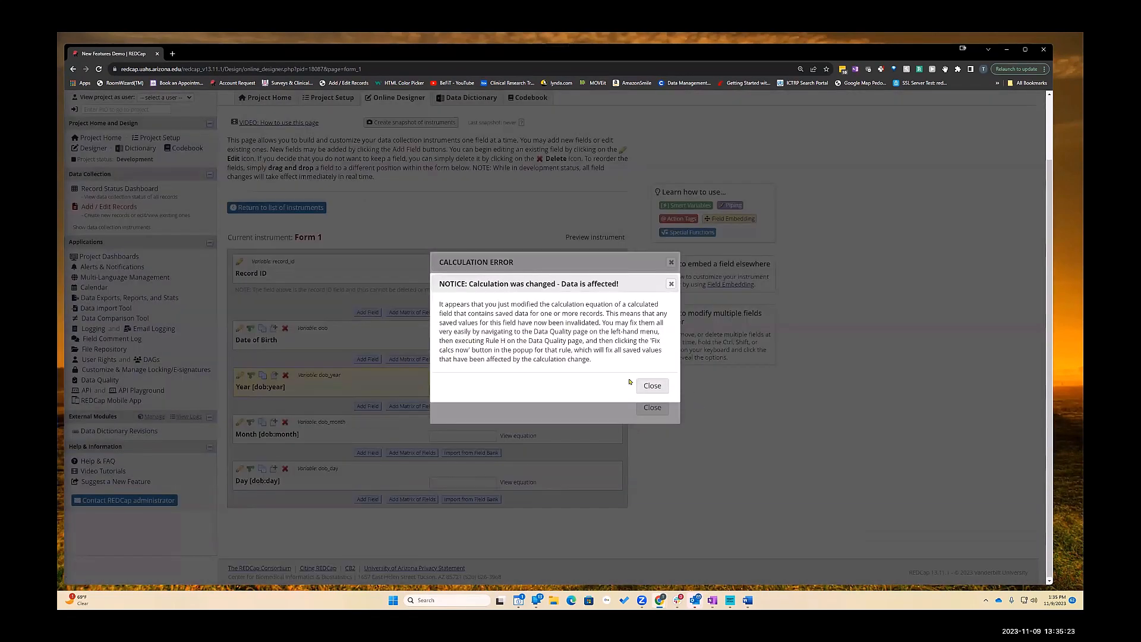
click(653, 385)
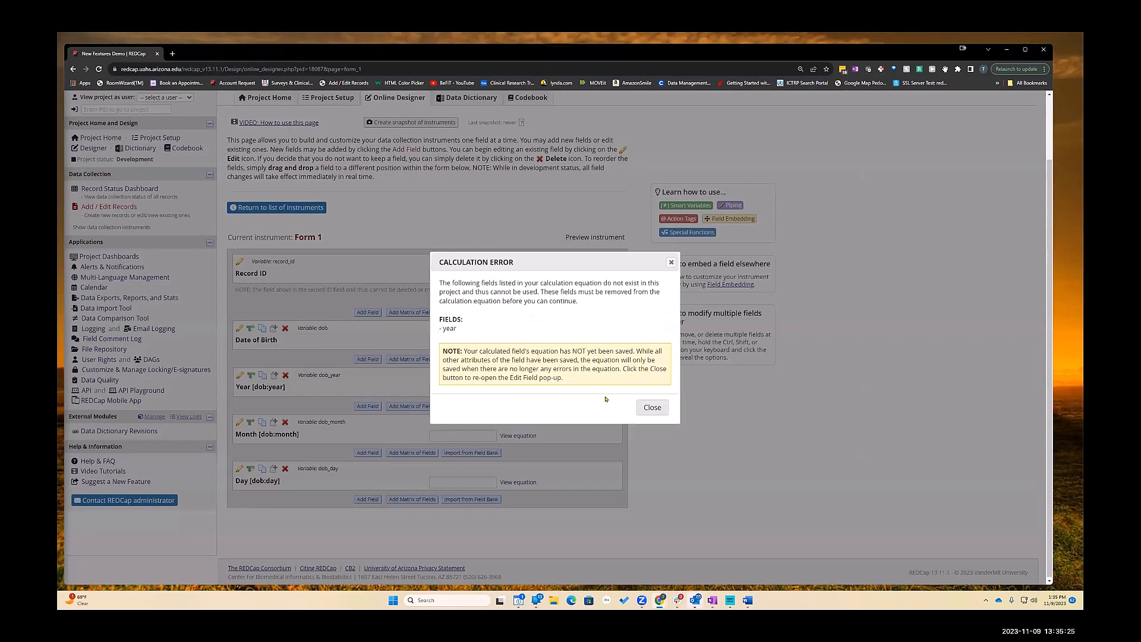
click(652, 407)
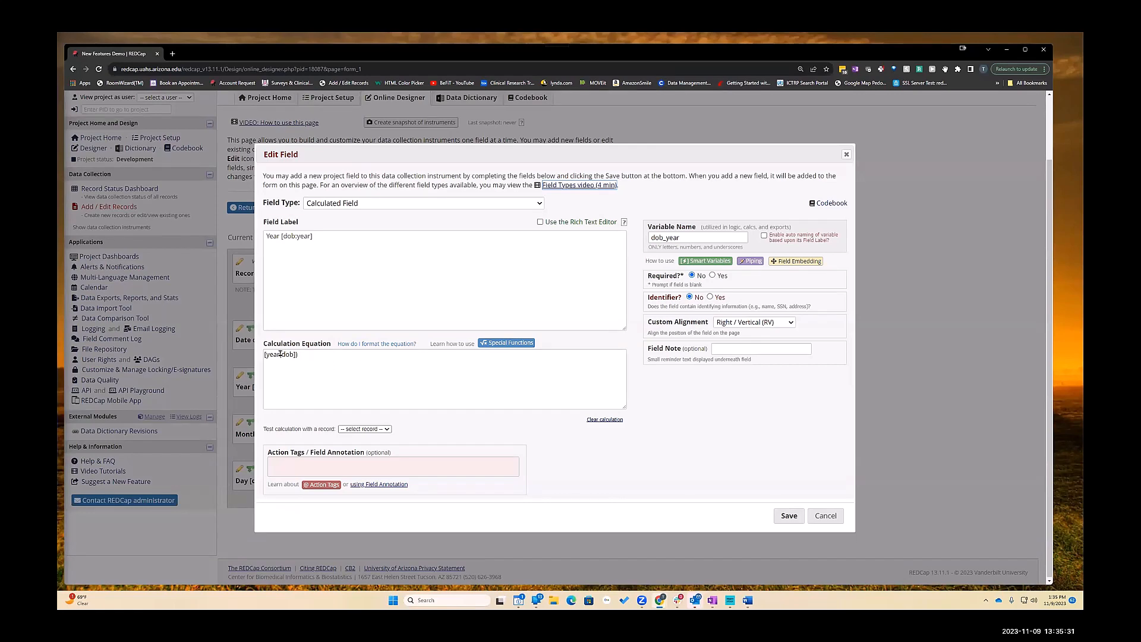
Step: Move the opening square bracket in front of dob so the Year field's equation reads year([dob])
click(301, 354)
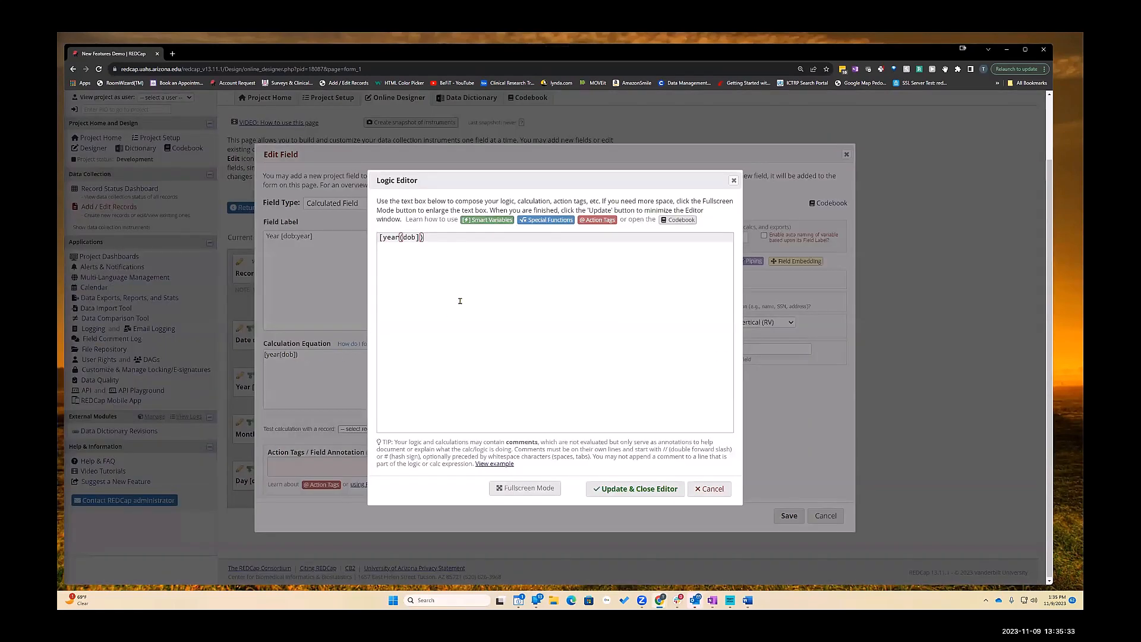
click(420, 237)
click(402, 236)
text([)
click(381, 236)
key(BackSpace)
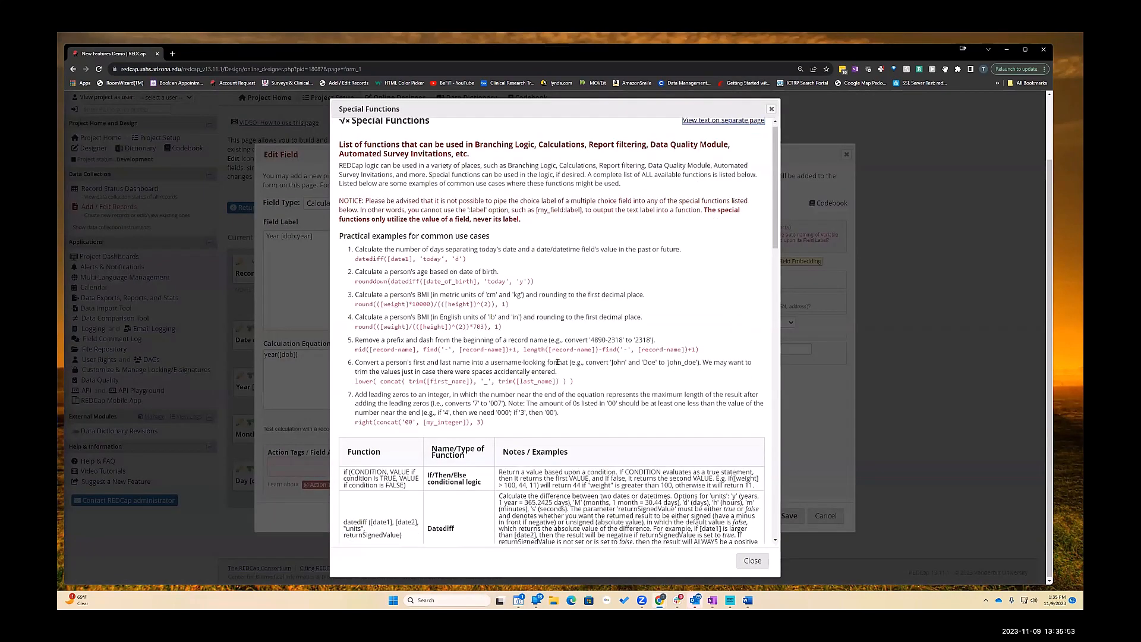
Step: Compare the corrected equation with the date functions in the Special Functions reference and apply it to the field
scroll(558, 360, down, 17)
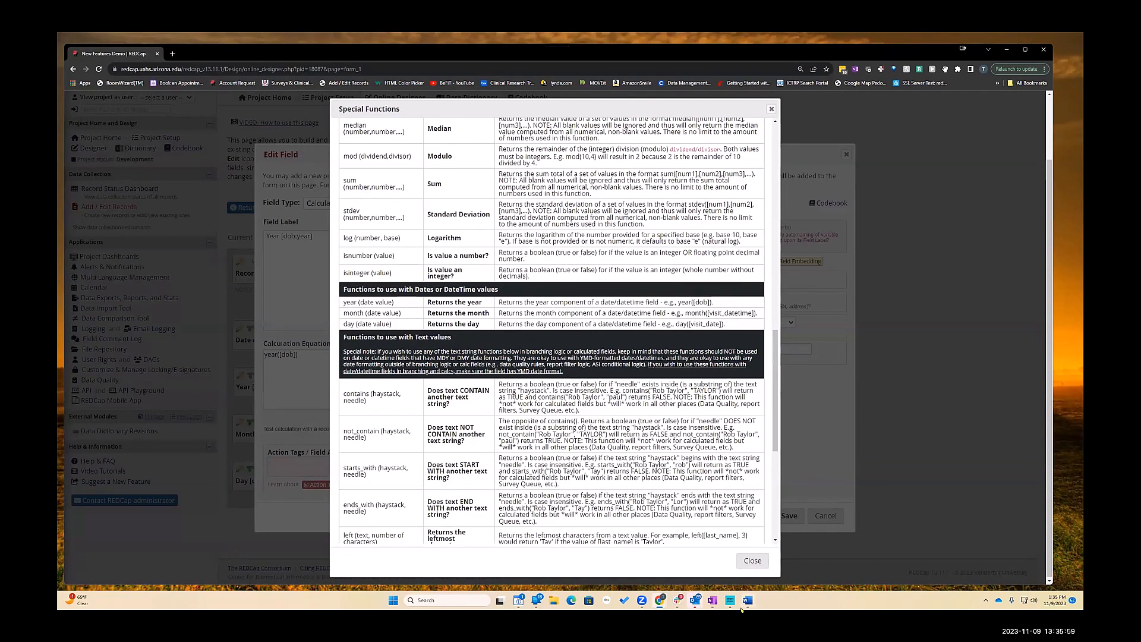
click(754, 561)
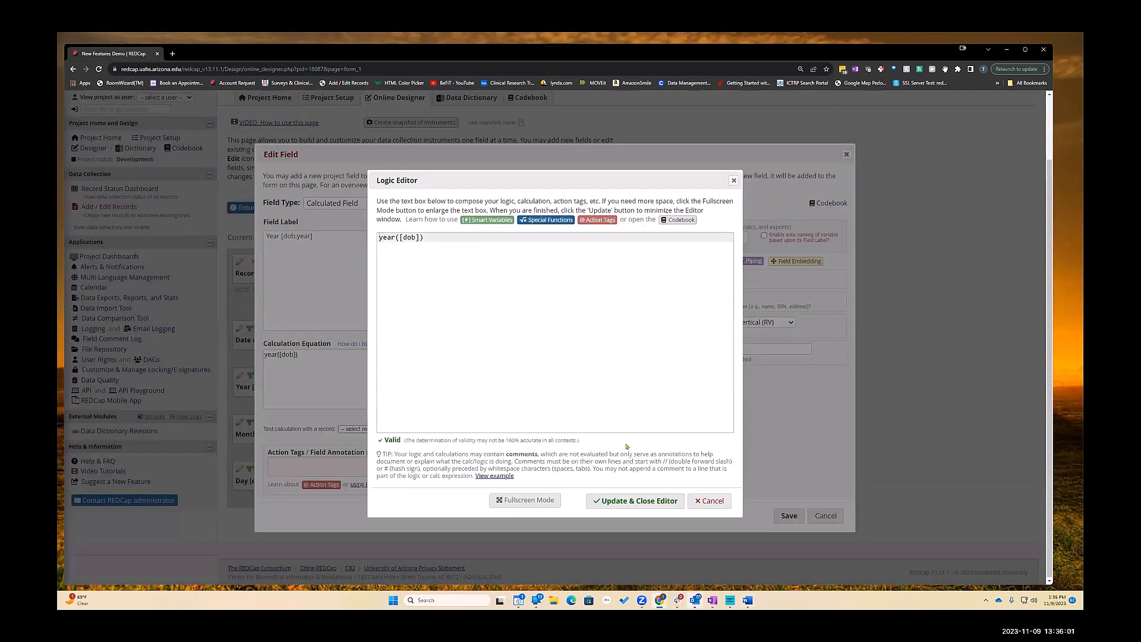
click(653, 506)
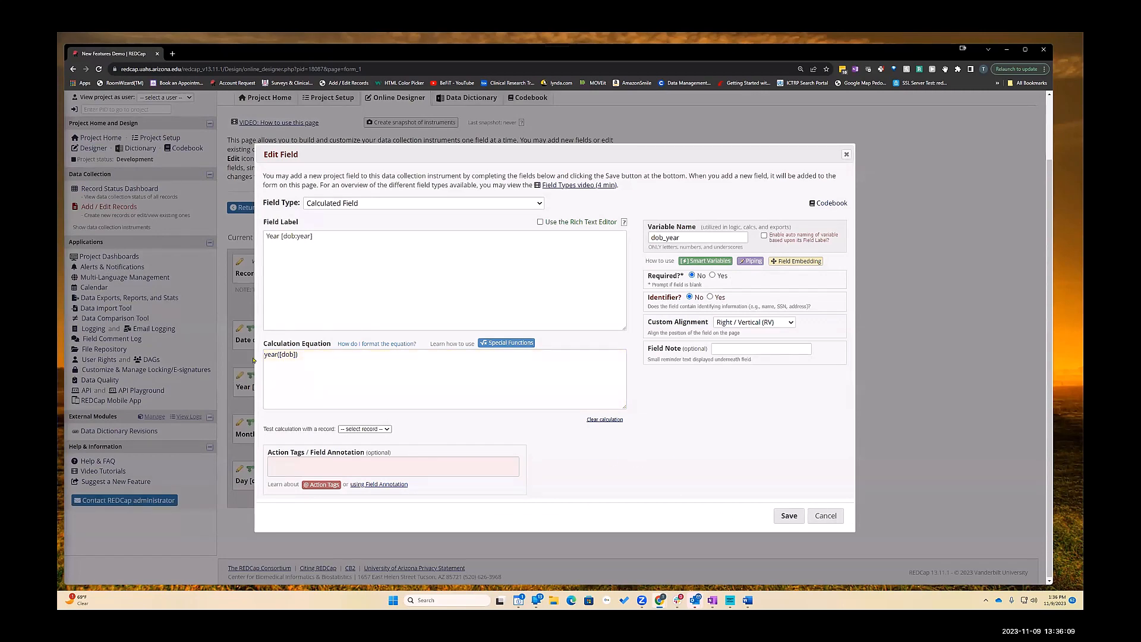
Step: Copy the year([dob]) equation and save the Year field
click(302, 356)
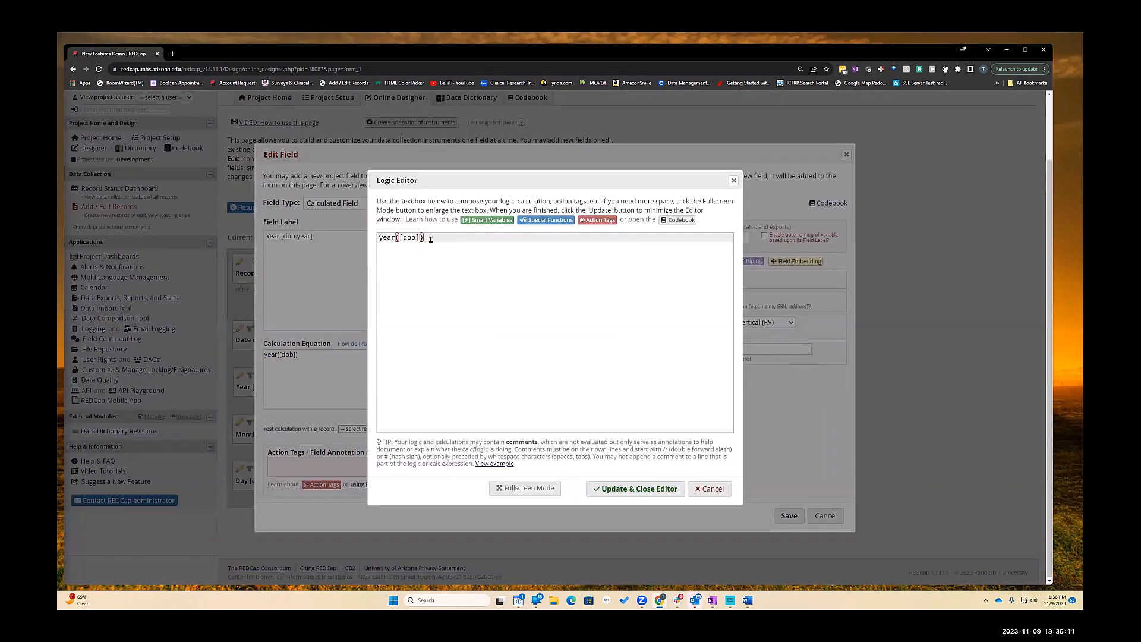
drag(425, 238, 378, 237)
key(ctrl+c)
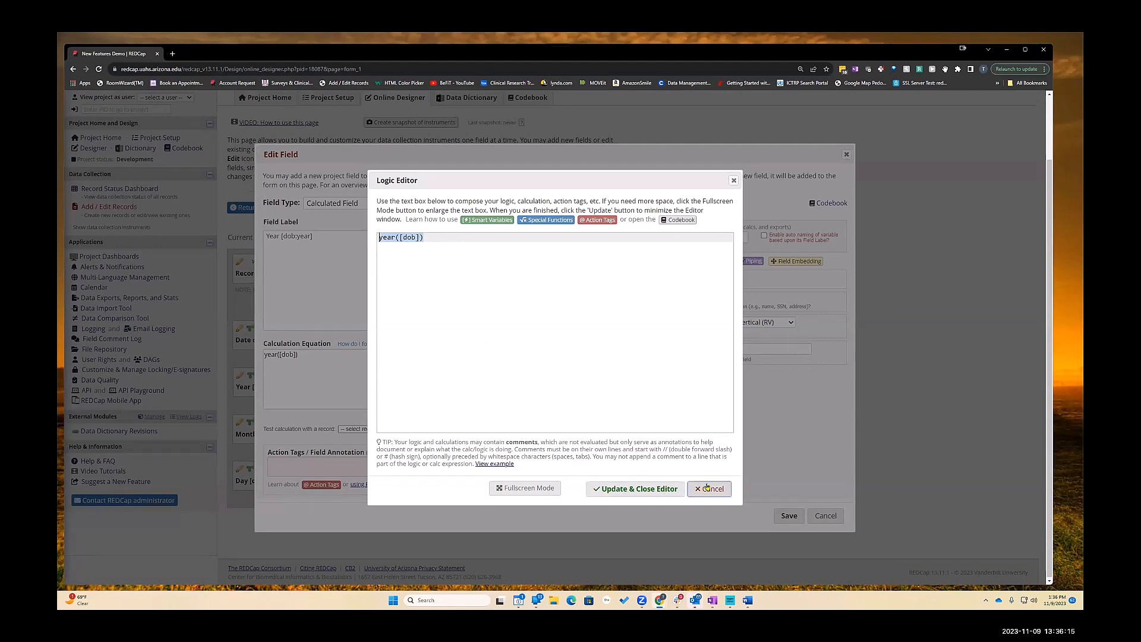
click(664, 491)
click(780, 516)
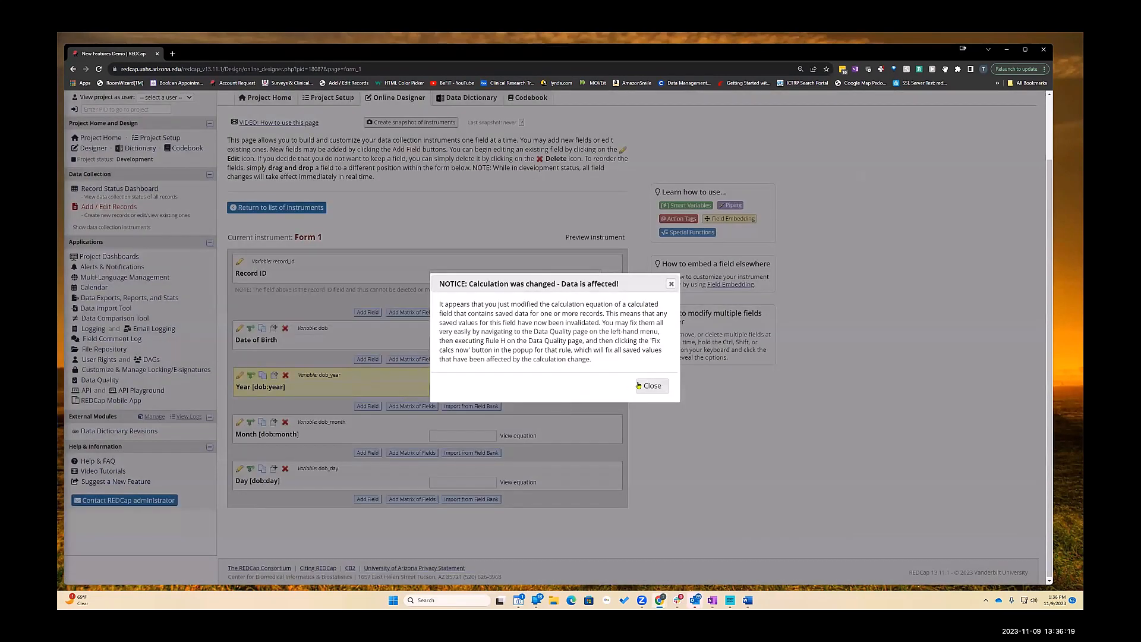
click(639, 385)
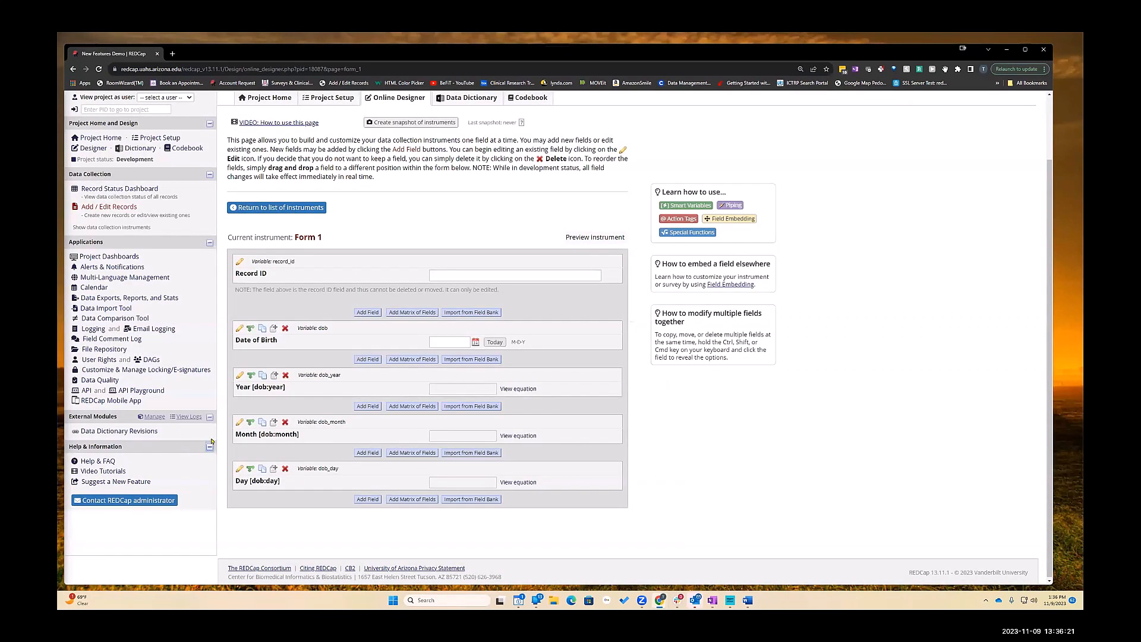
Step: Replace the Month field's equation with the copied one, change its function to read month([dob]), and save the field
click(239, 421)
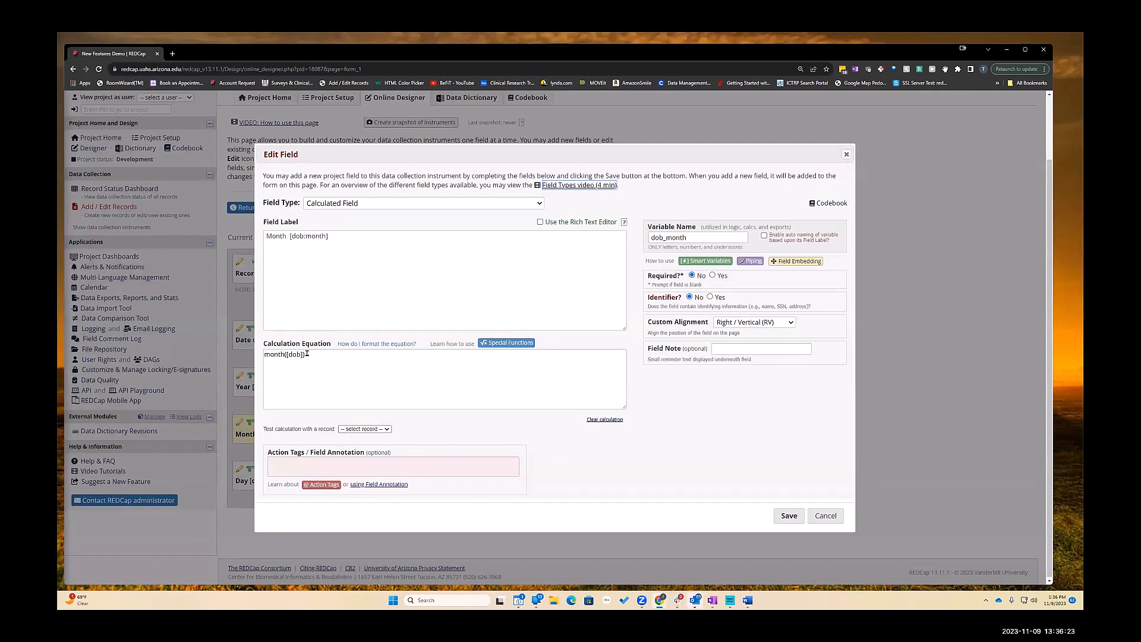
click(308, 353)
drag(433, 235, 378, 237)
key(ctrl+v)
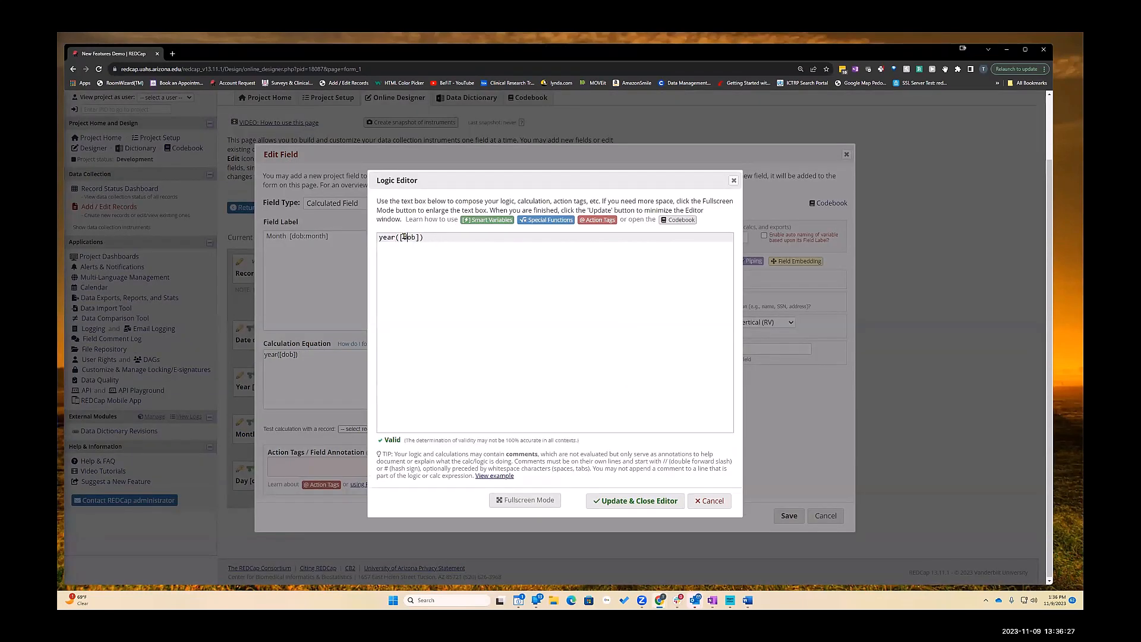
double_click(412, 237)
drag(395, 237, 357, 242)
text(month)
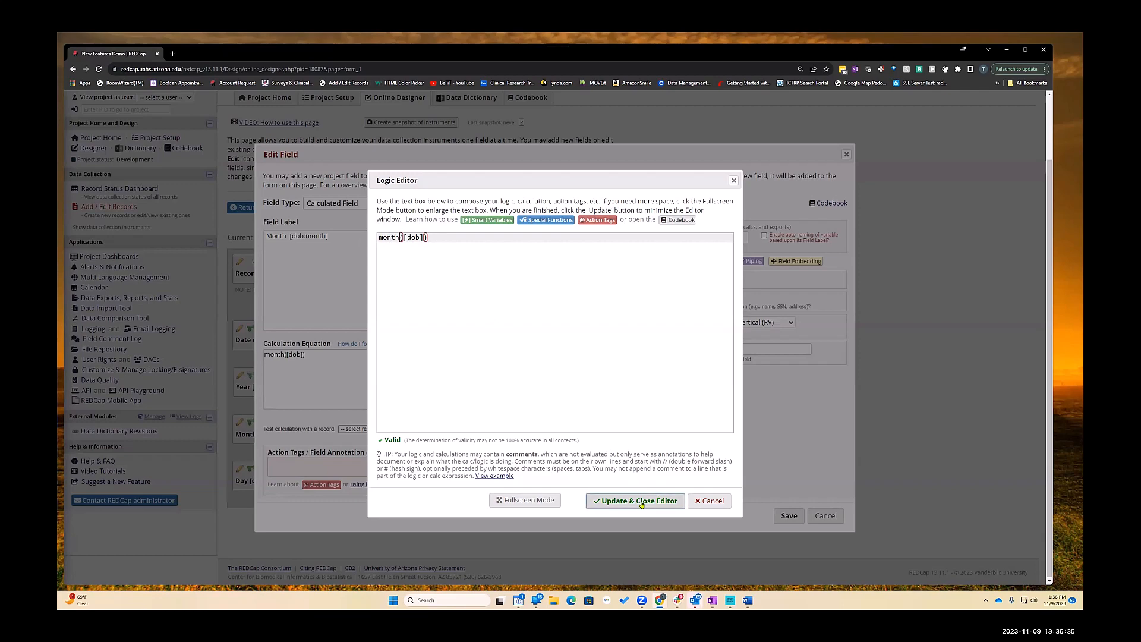
click(641, 504)
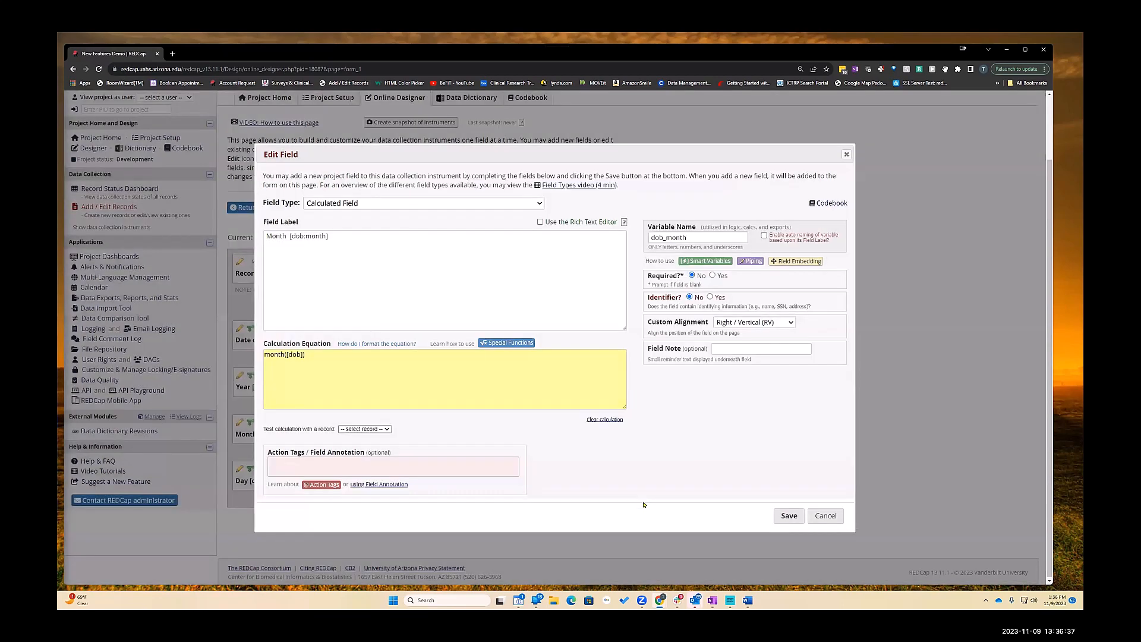
click(788, 516)
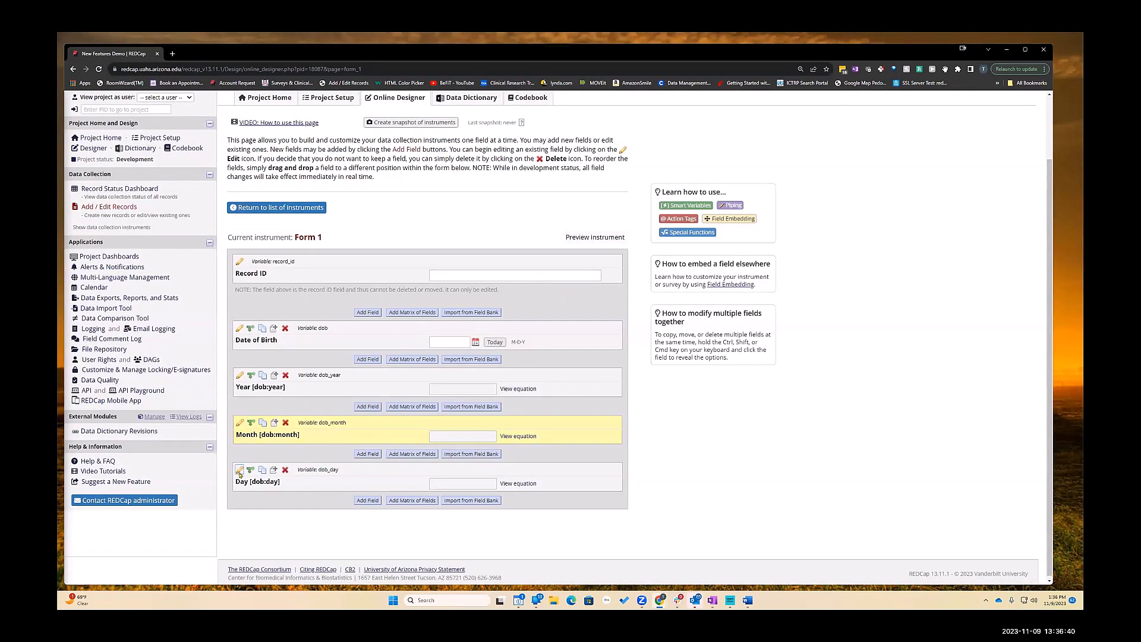
Step: Replace the Day field's equation with the copied one, change its function to read day([dob]), and save the field
click(239, 470)
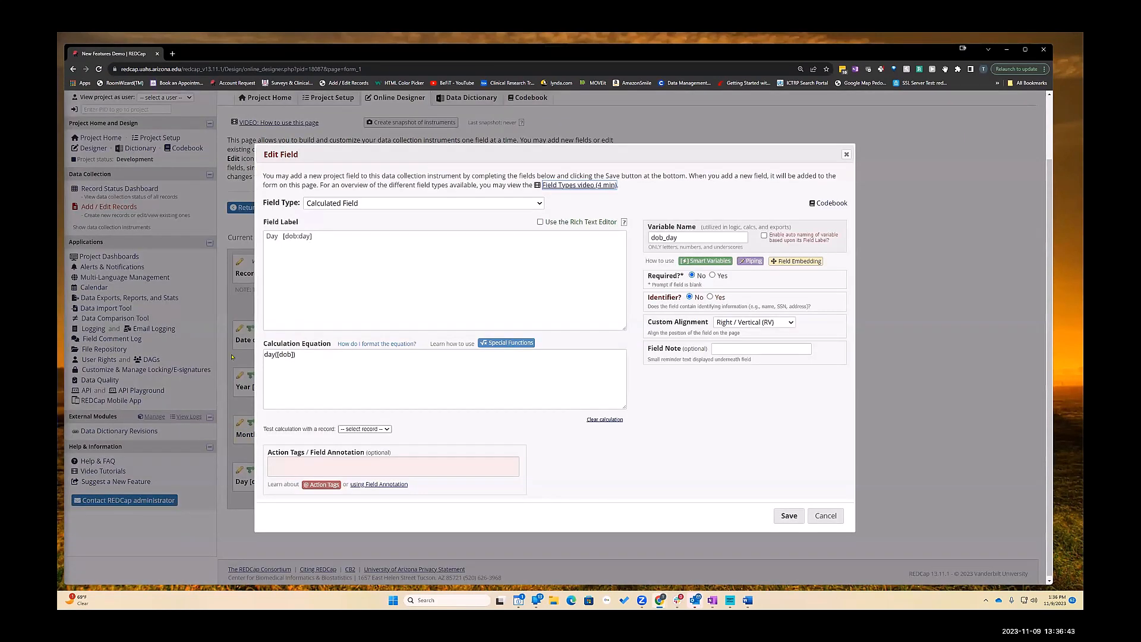
click(333, 369)
drag(423, 238, 372, 236)
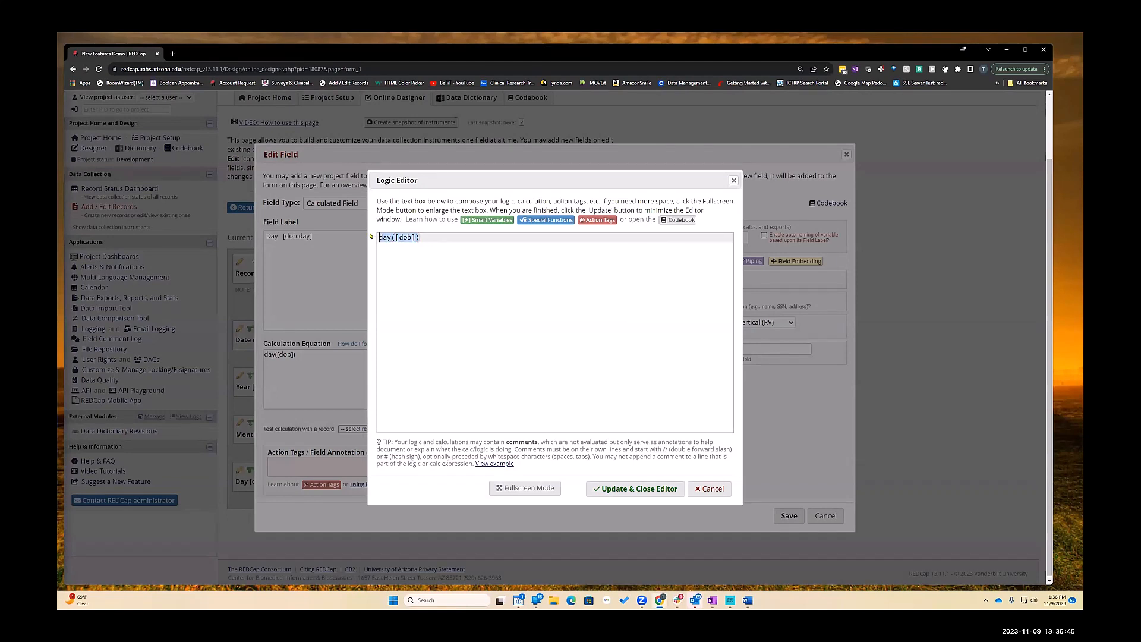
key(ctrl+v)
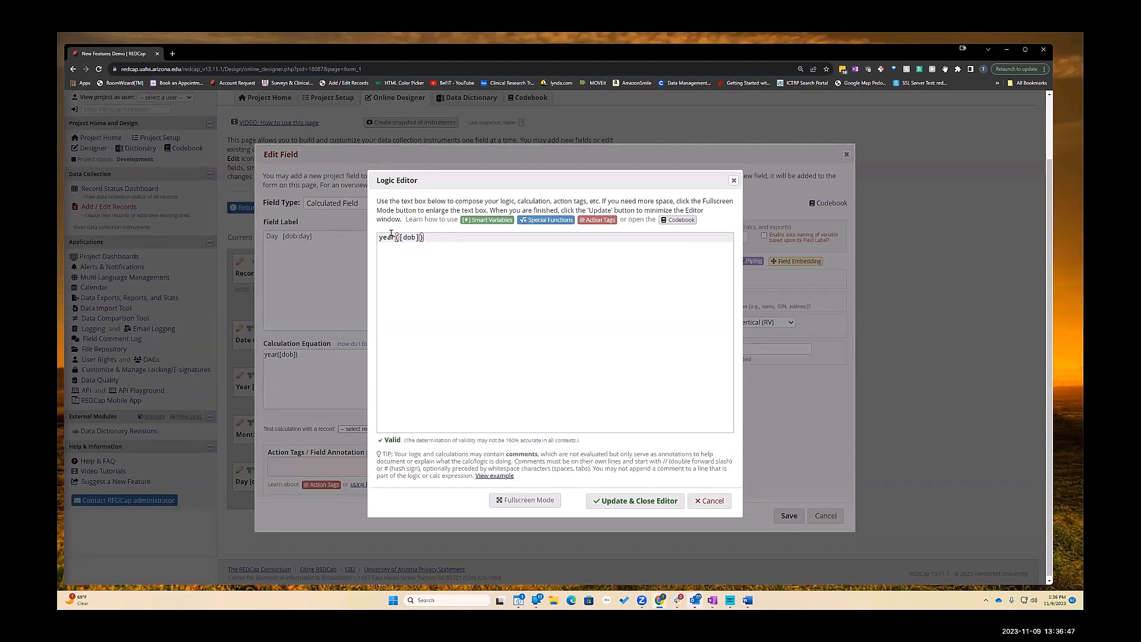
double_click(391, 236)
text(day)
click(631, 500)
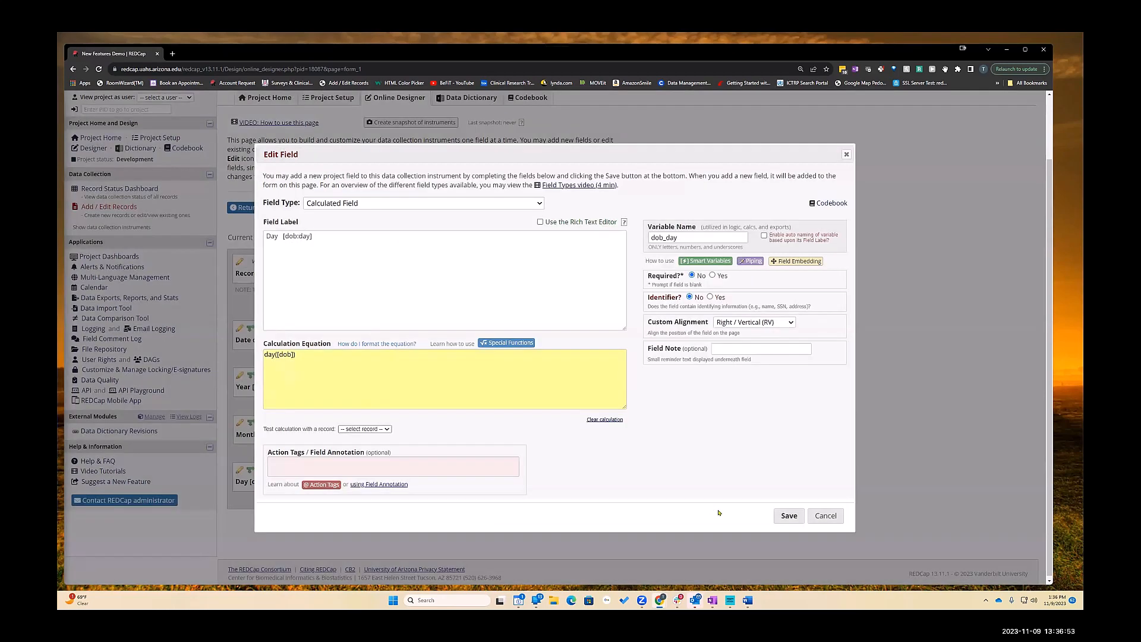
click(781, 515)
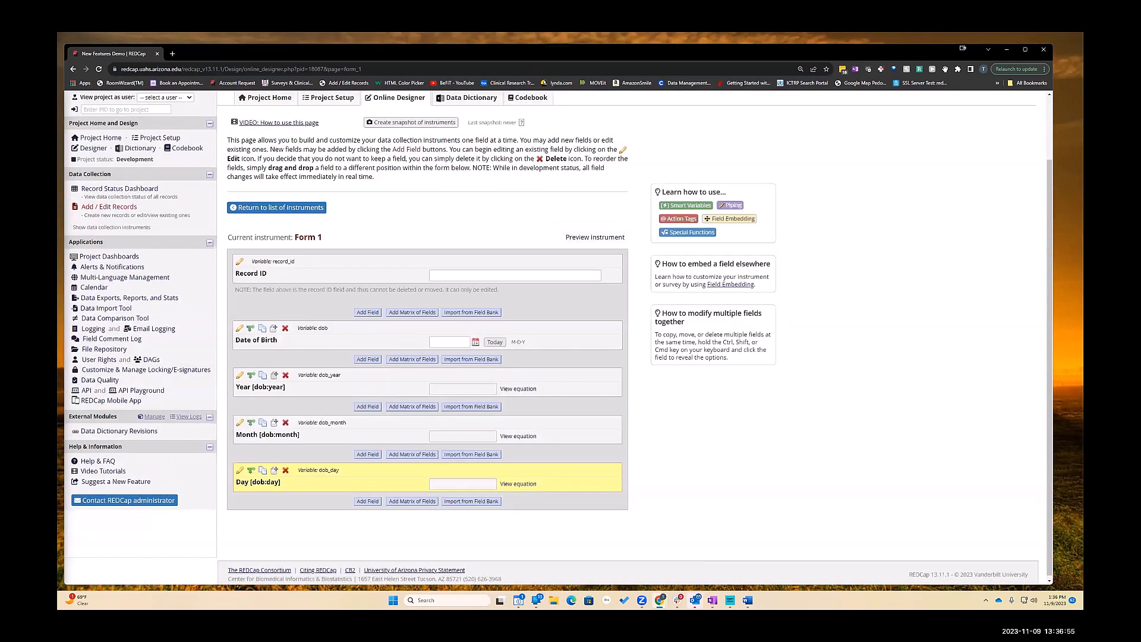
Step: Open Form 1 of record 1, check its Year and Month values, and set Date of Birth to today's date
click(91, 188)
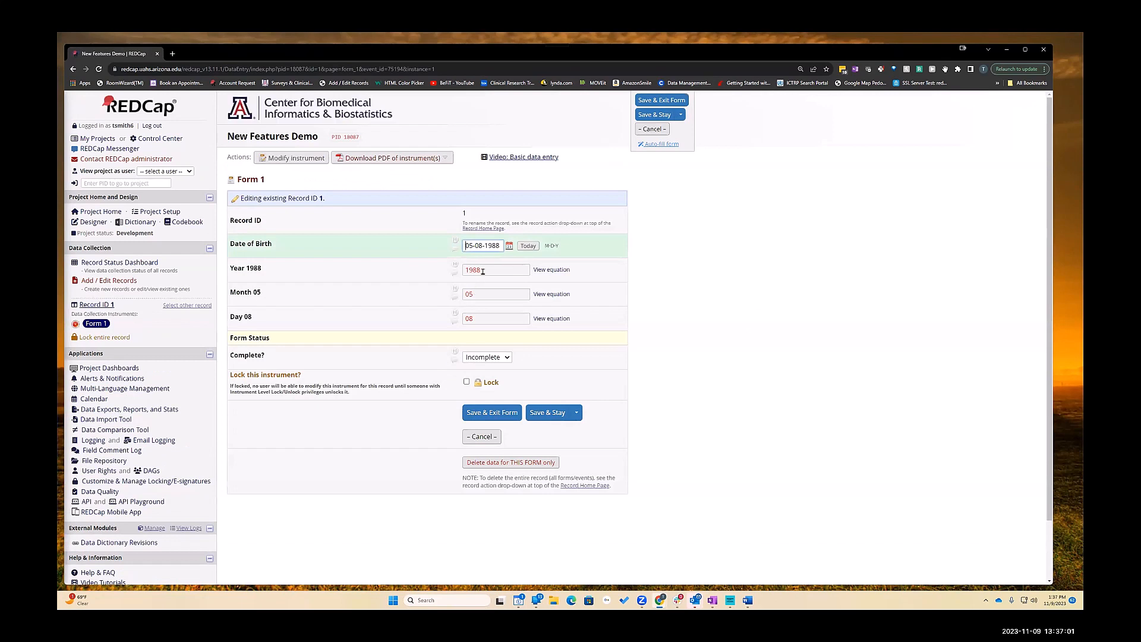
drag(483, 271, 464, 295)
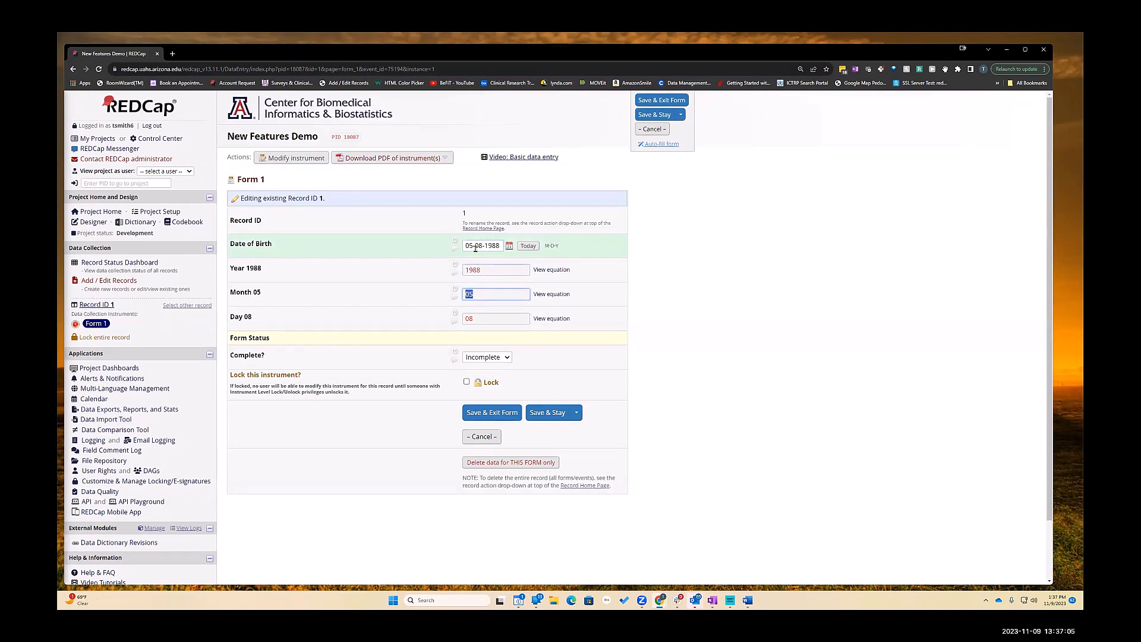
click(525, 246)
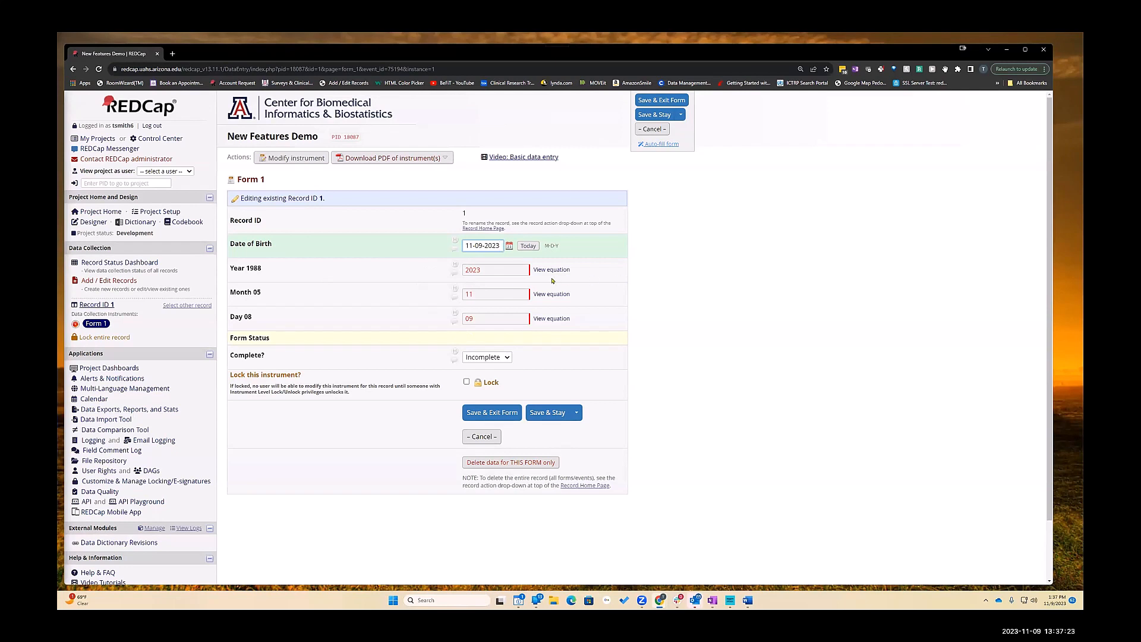
Step: Leave the record for the Form 1 designer without saving, and view the Year field's label and equation
click(311, 161)
click(299, 163)
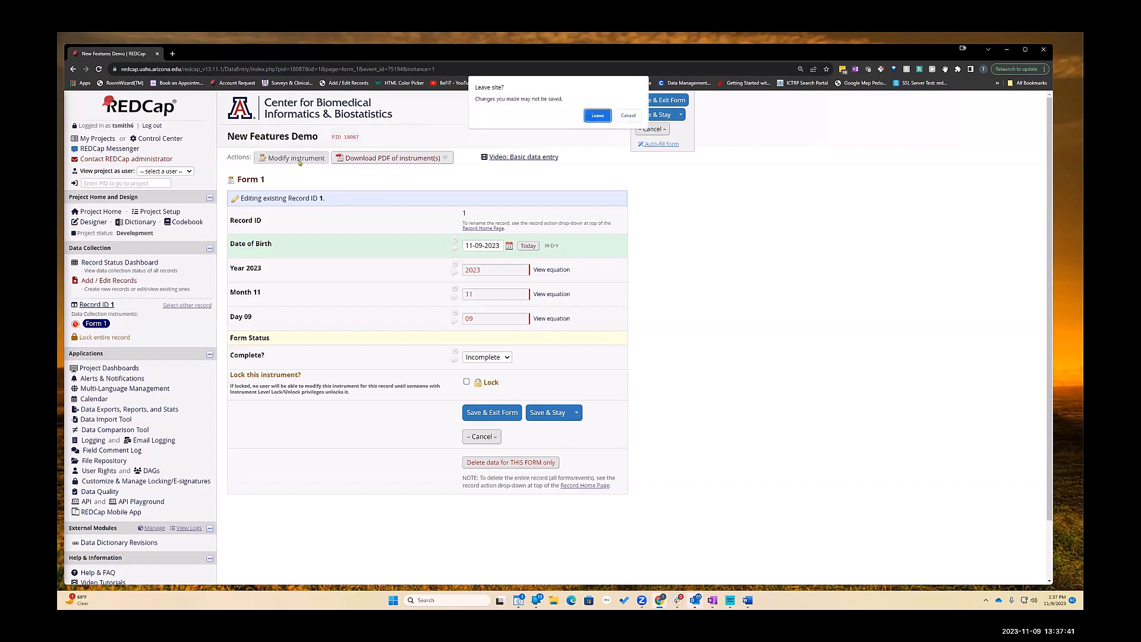
click(597, 115)
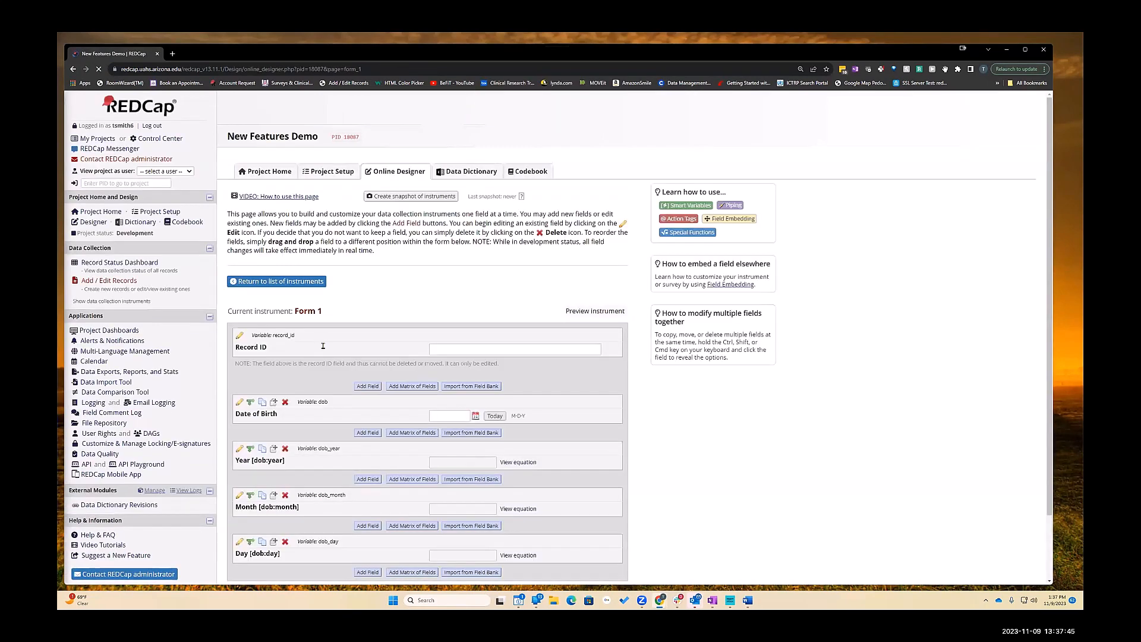
scroll(357, 384, down, 2)
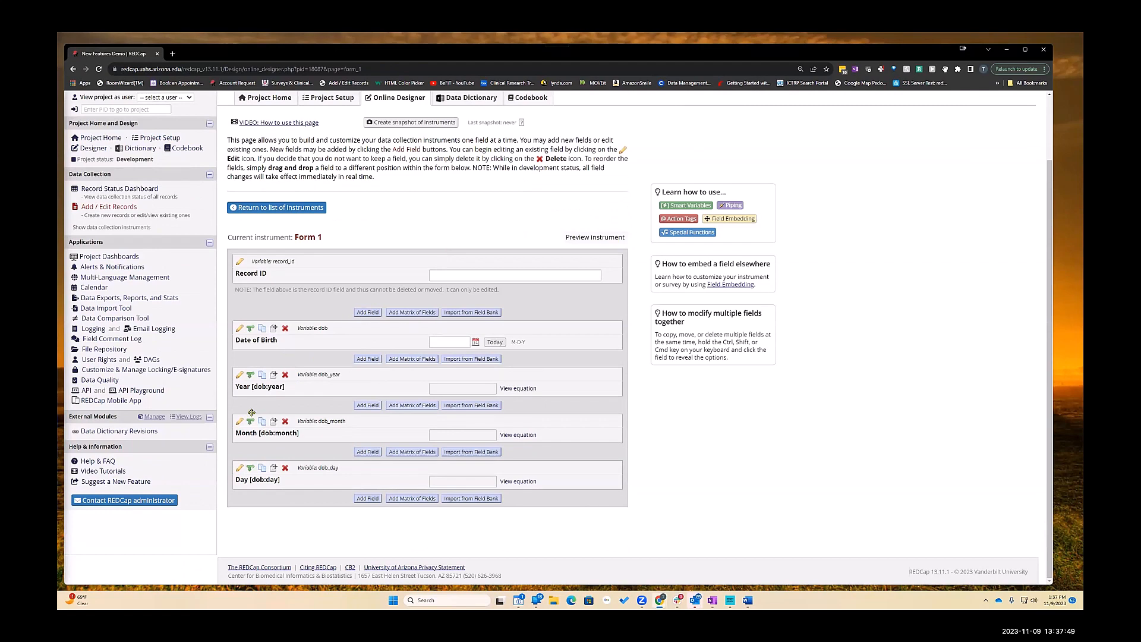
click(239, 375)
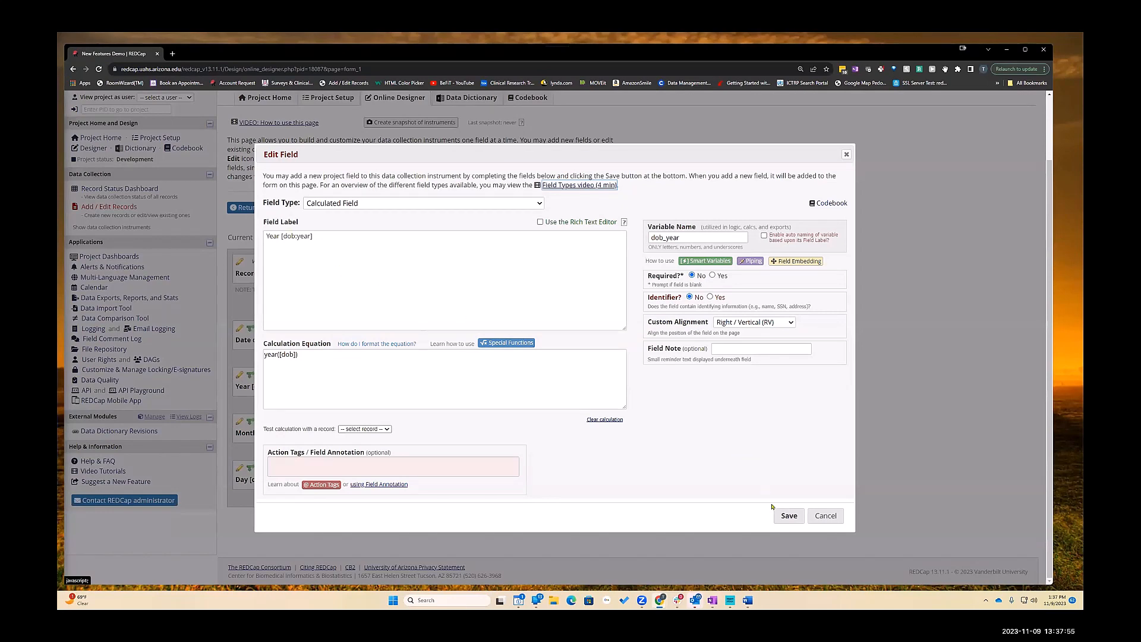
click(826, 519)
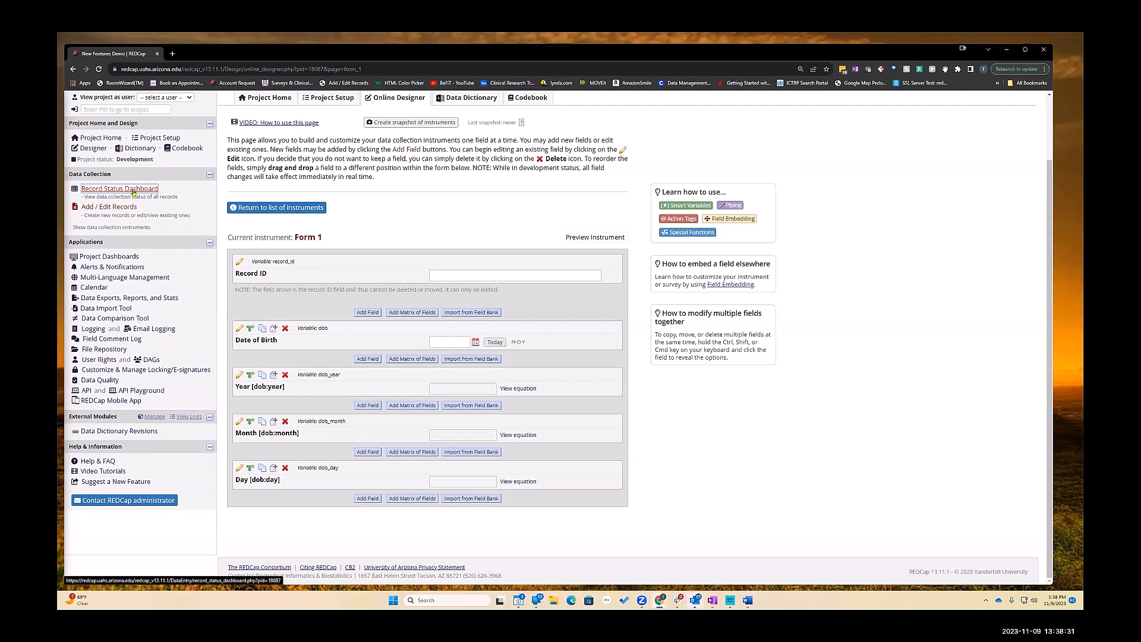
Step: Highlight the piped [dob:year] reference in the Year field's label and save the field
click(239, 375)
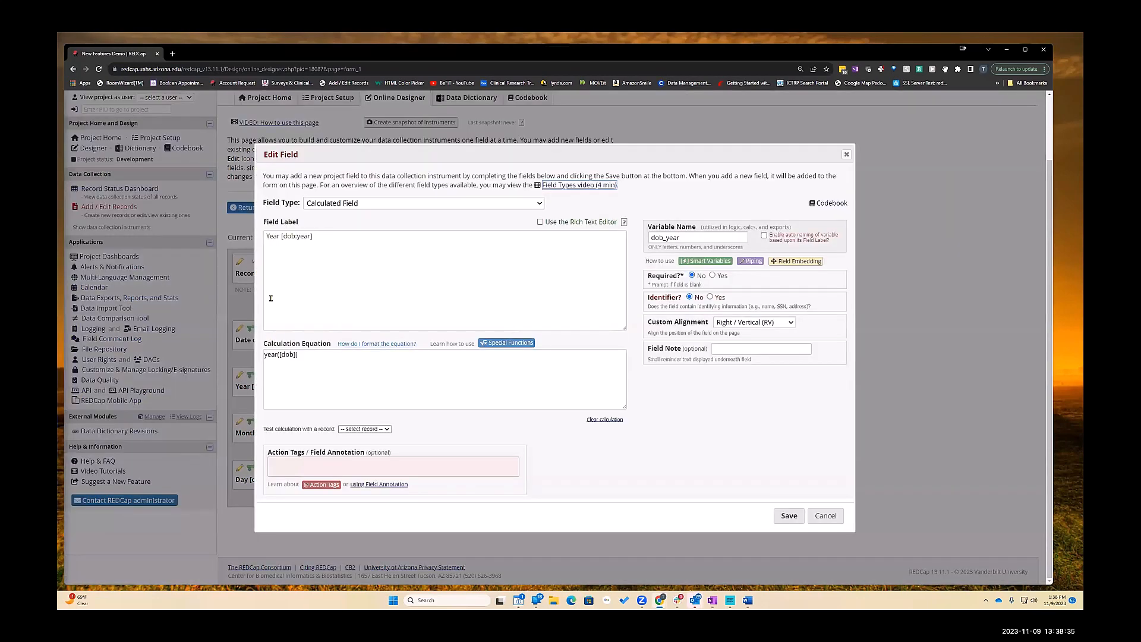
click(281, 236)
drag(281, 236, 316, 236)
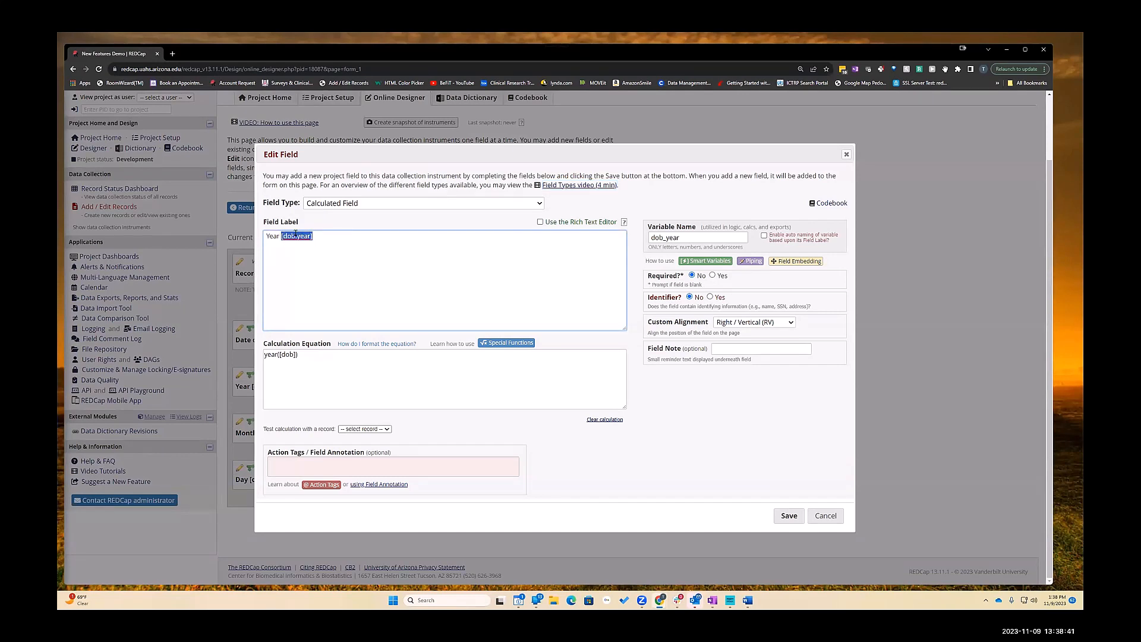
click(294, 236)
click(788, 518)
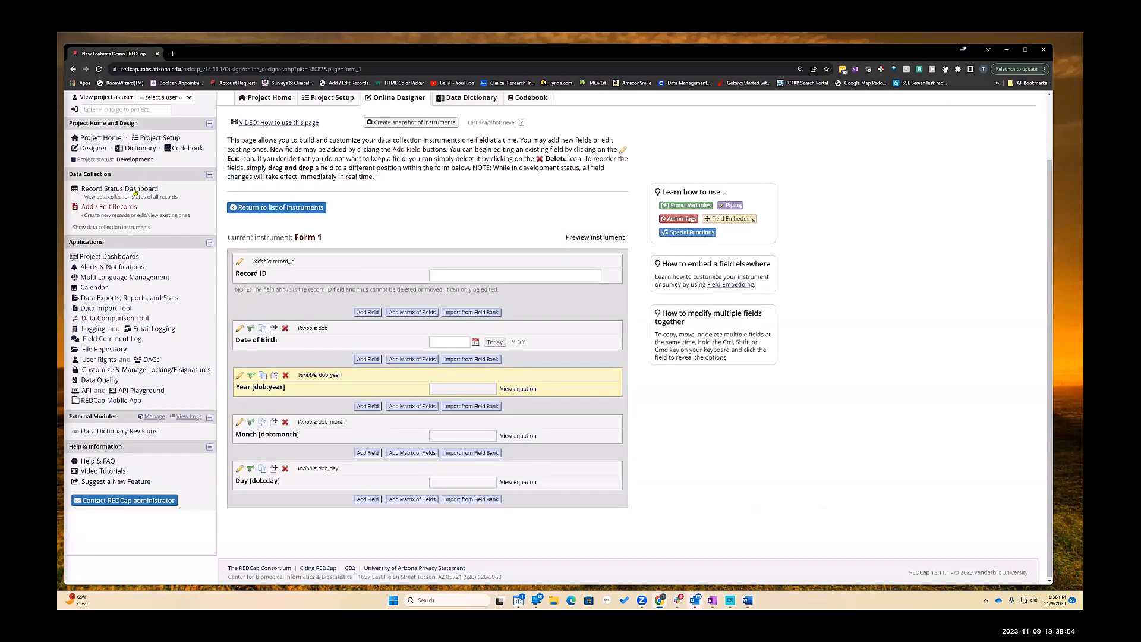
Step: Open Form 1 of record 1 from the Record Status Dashboard and replace the date of birth with a different date
click(136, 189)
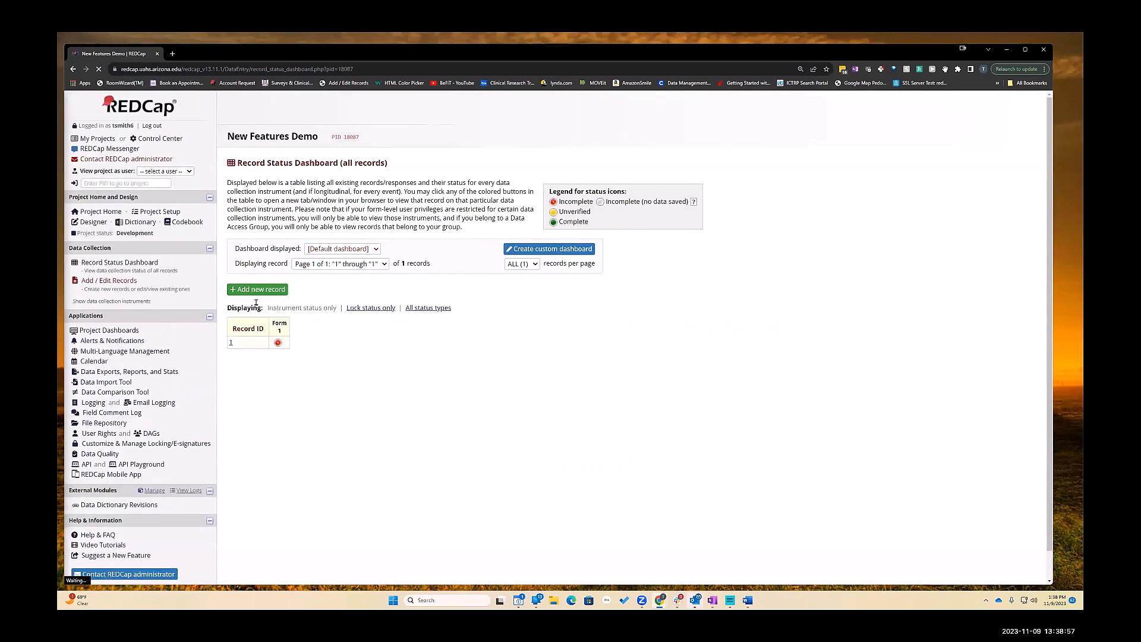
click(277, 343)
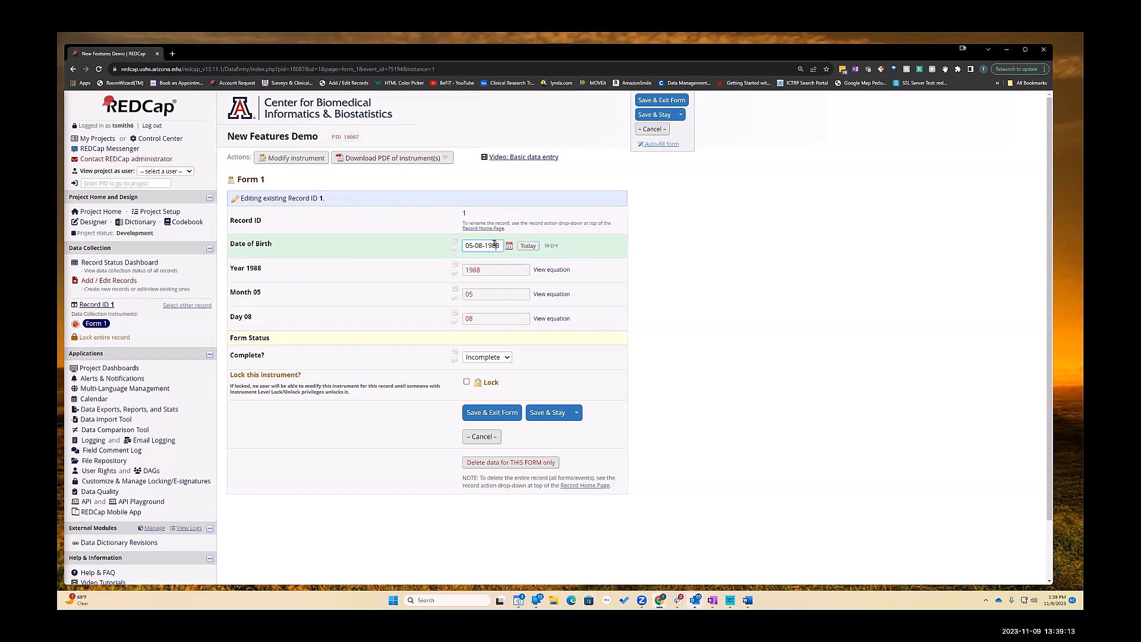
triple_click(461, 244)
text(030520)
key(BackSpace)
key(BackSpace)
key(BackSpace)
key(BackSpace)
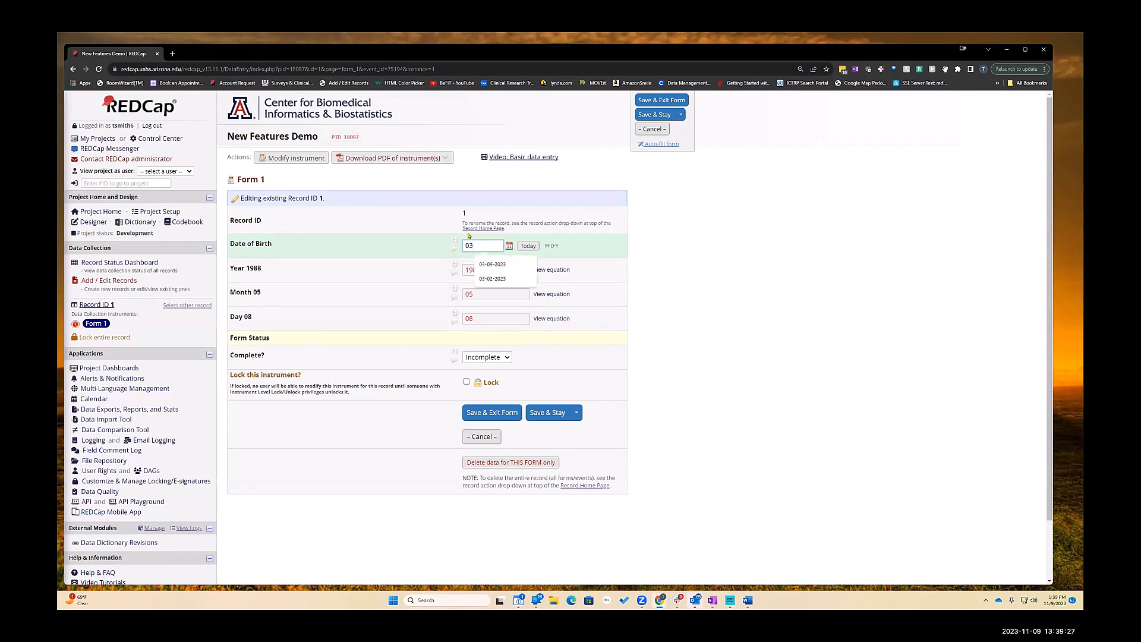
text(/)
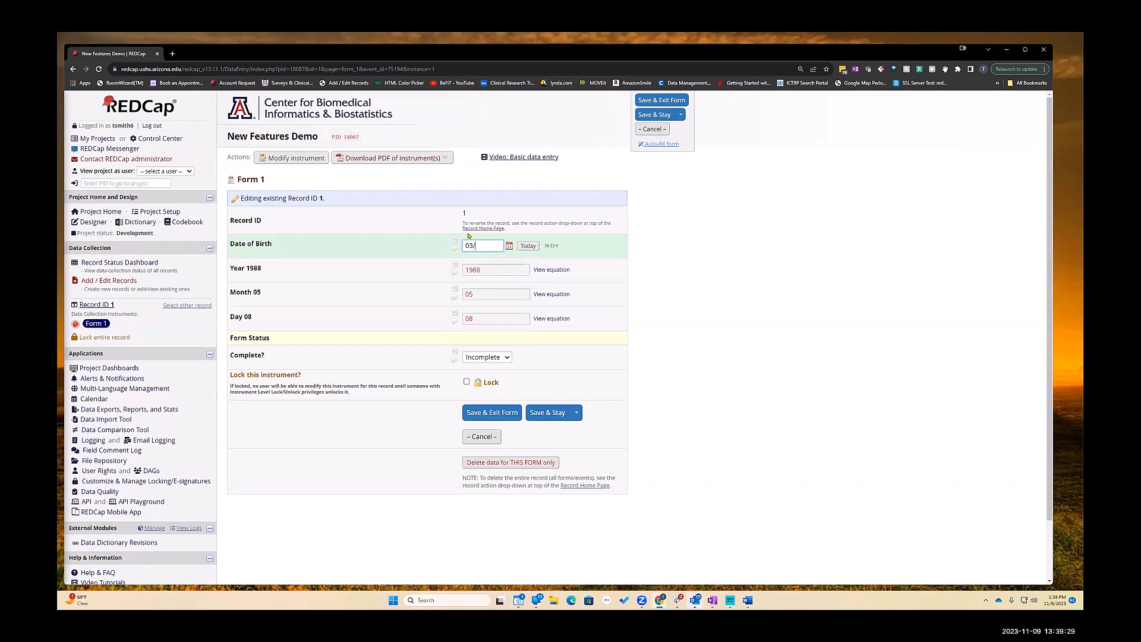
text(05/20)
click(398, 263)
Step: Leave the record with its changes saved and open Form 1 in the Online Designer
click(94, 222)
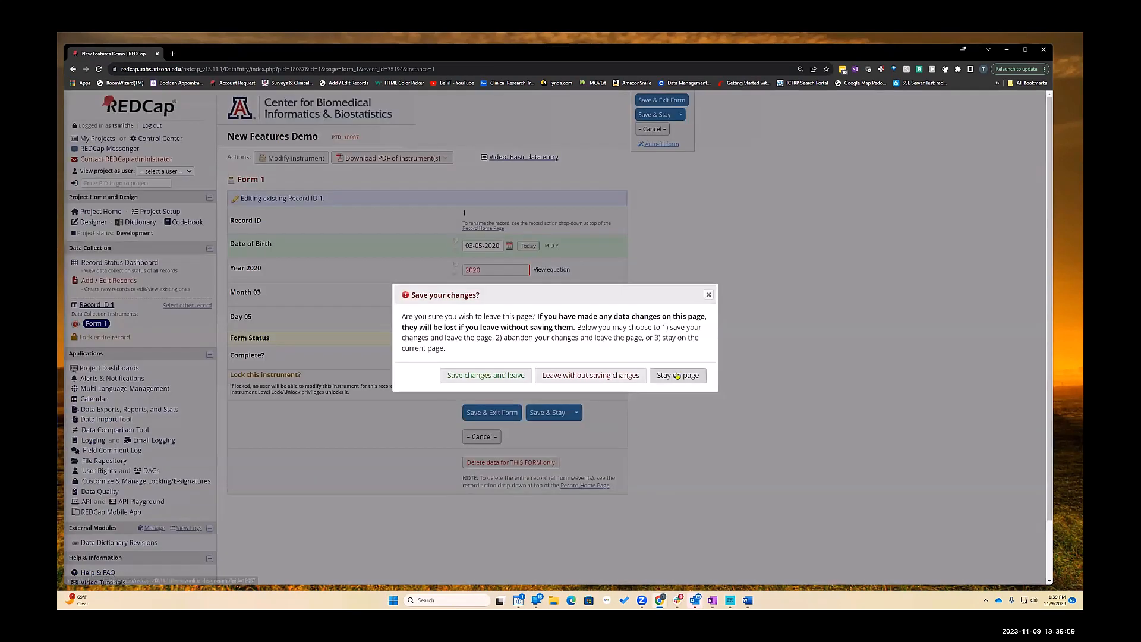
click(490, 376)
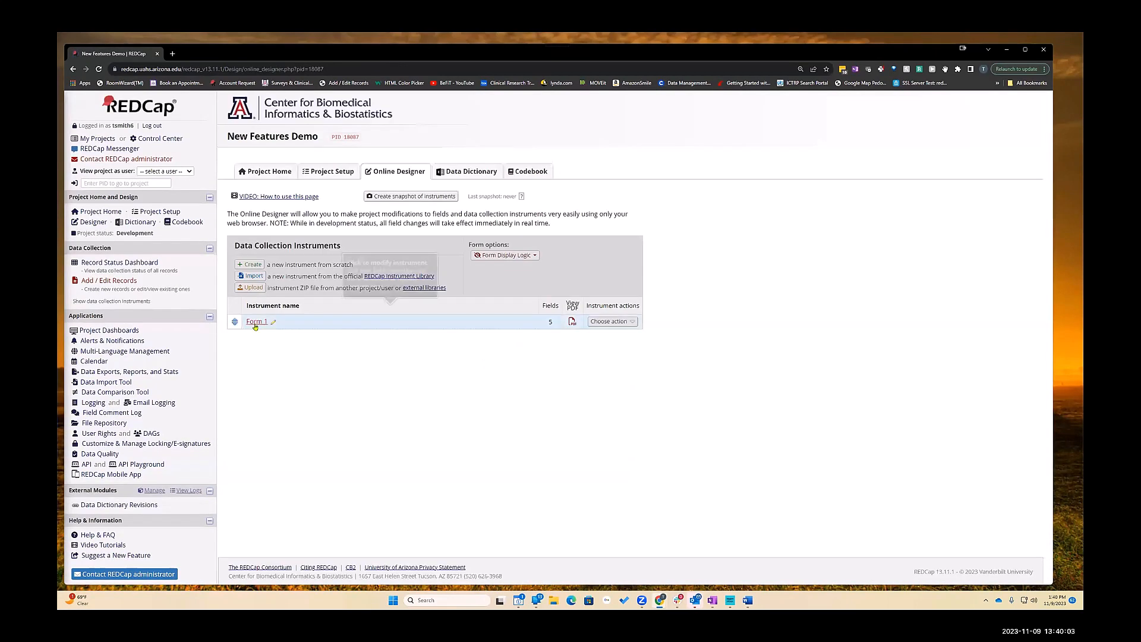
click(256, 321)
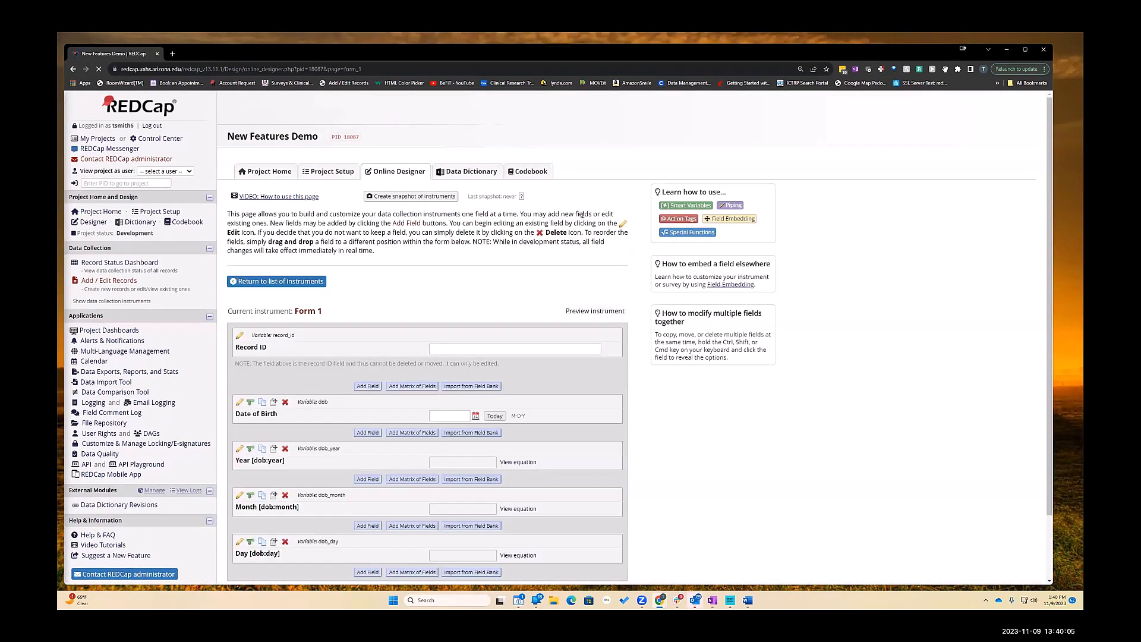
scroll(494, 289, down, 2)
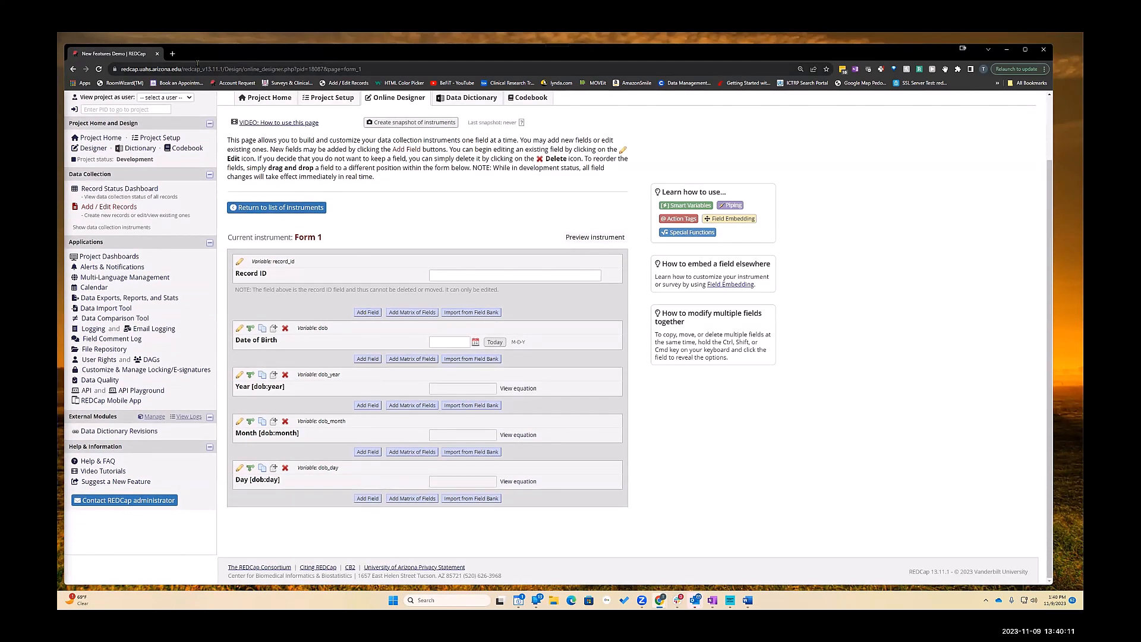
Step: Open the CB2 website's REDCap Overview in a new browser tab and go to its Version Changes page
click(172, 54)
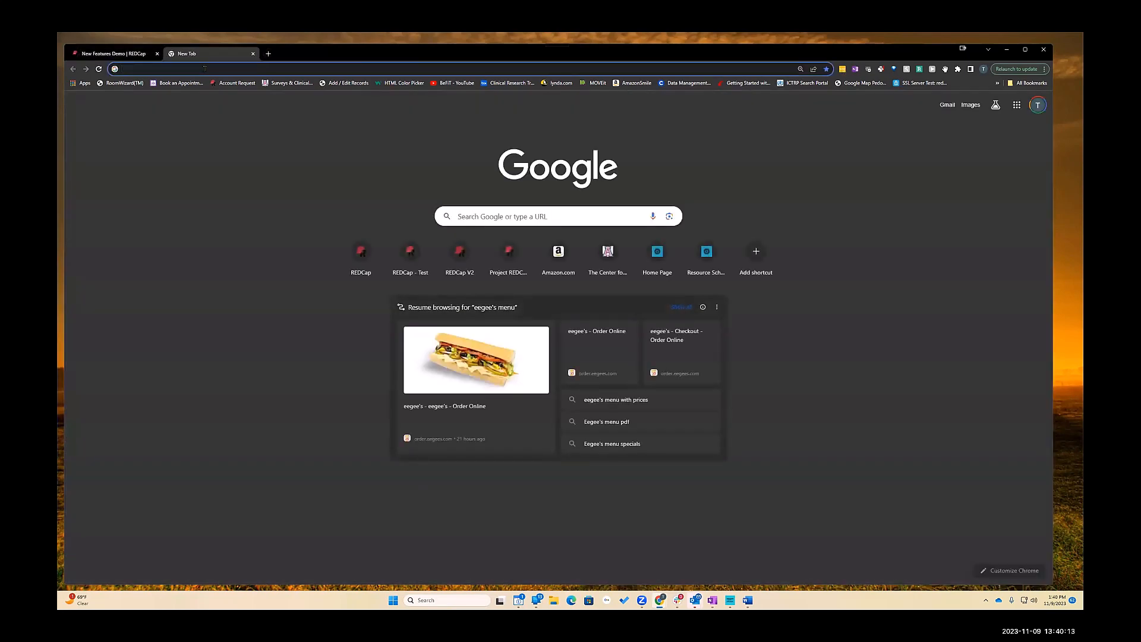
click(202, 69)
text(cb)
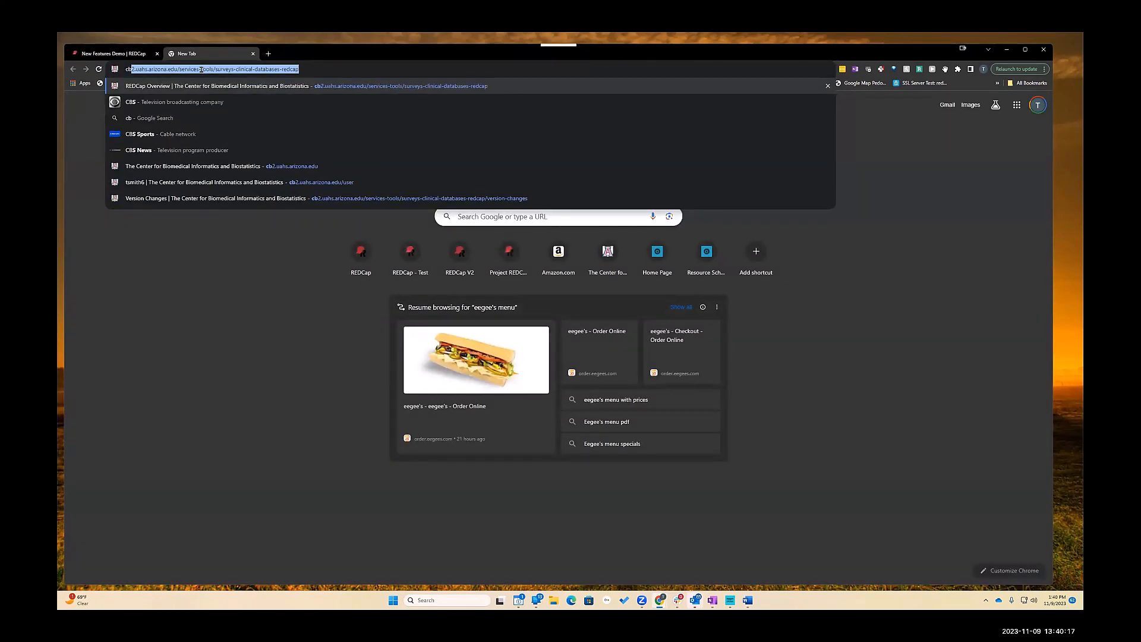
key(Return)
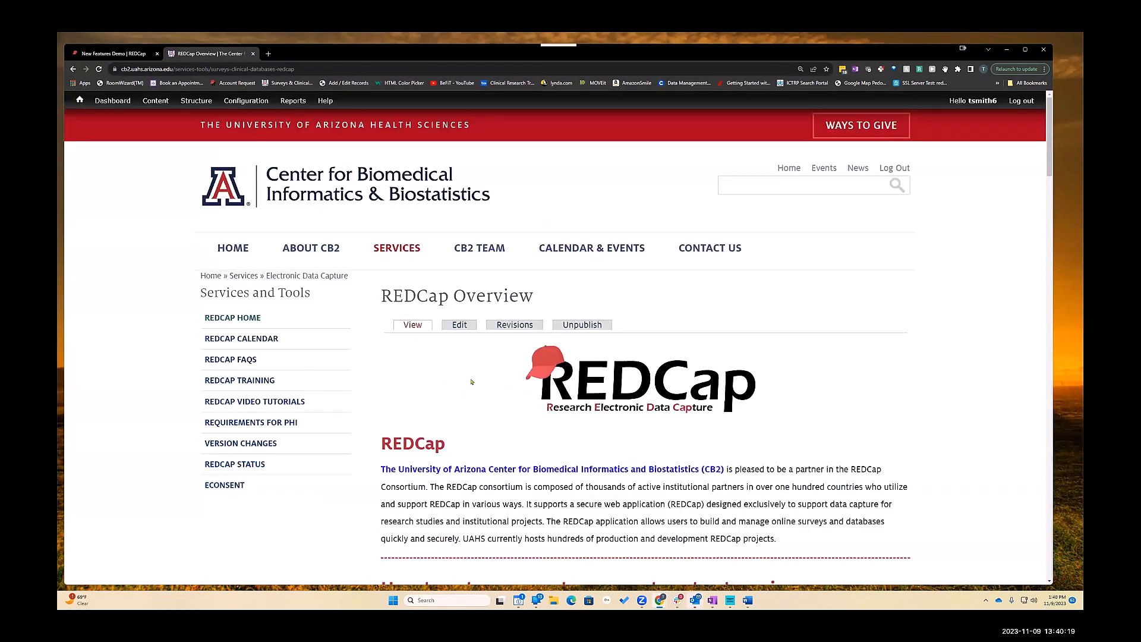
mouse_move(471, 332)
click(236, 442)
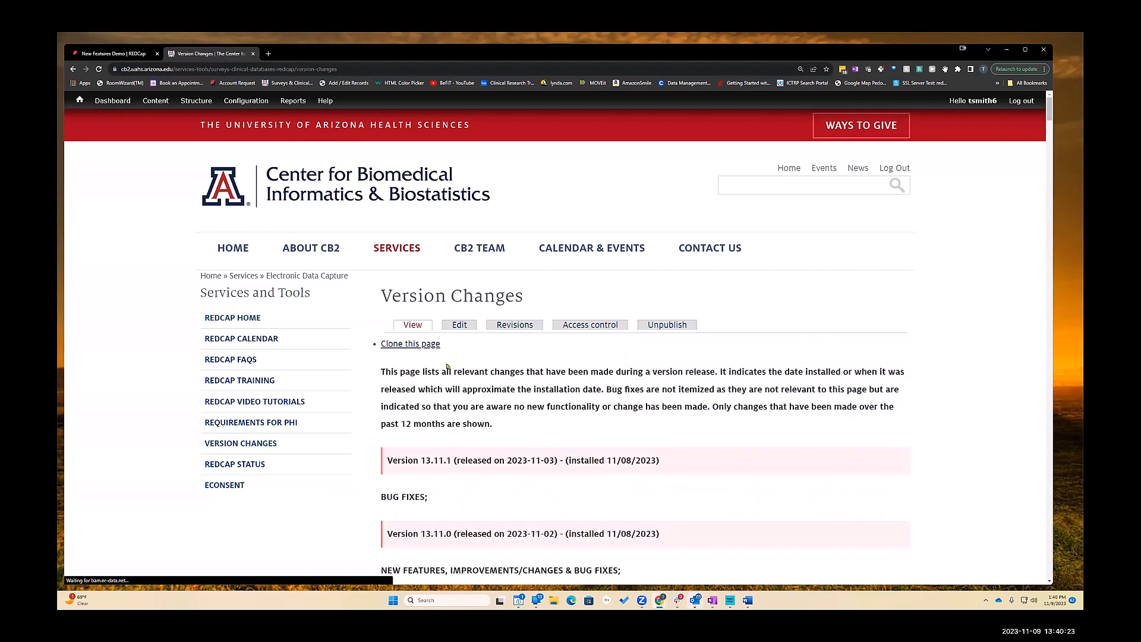
Step: Find the new piping parameters listed under Version 13.11.0 and highlight the [dob:year] example
scroll(462, 368, down, 3)
scroll(463, 369, down, 2)
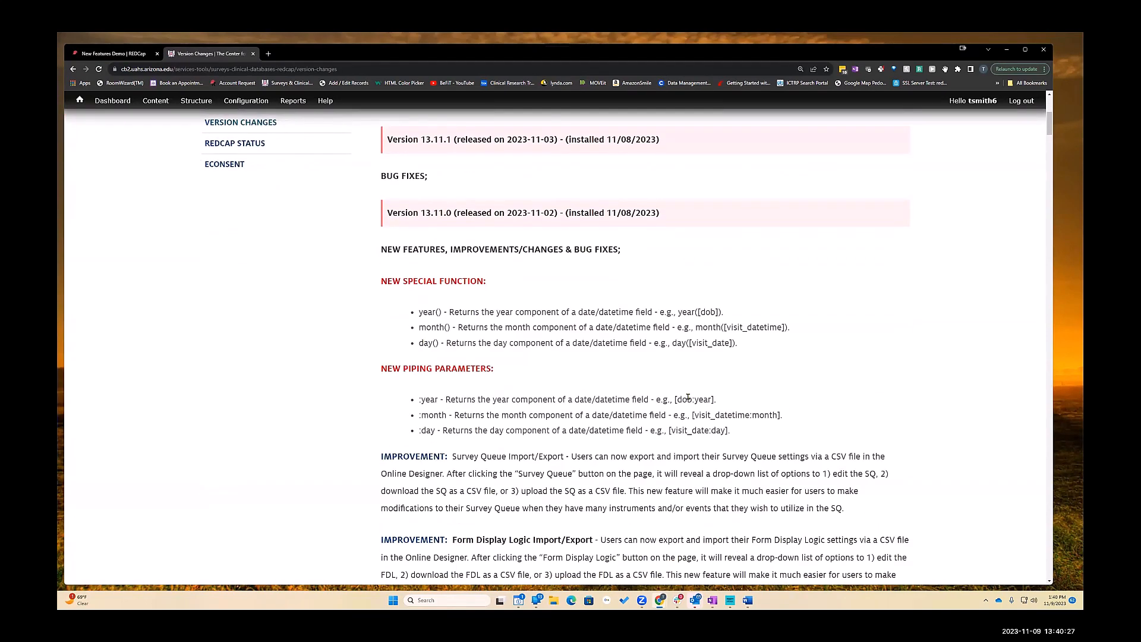
drag(674, 399, 718, 401)
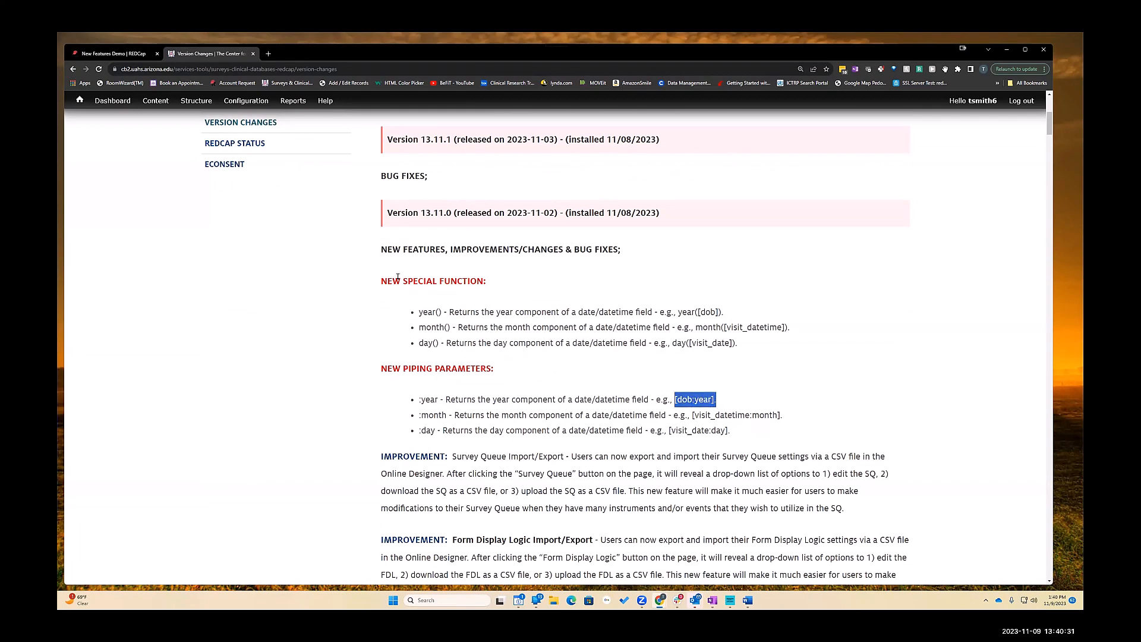
Step: From the dob_year field's editor in the Online Designer, look up the date functions in the Special Functions reference, and leave the field without saving
click(123, 54)
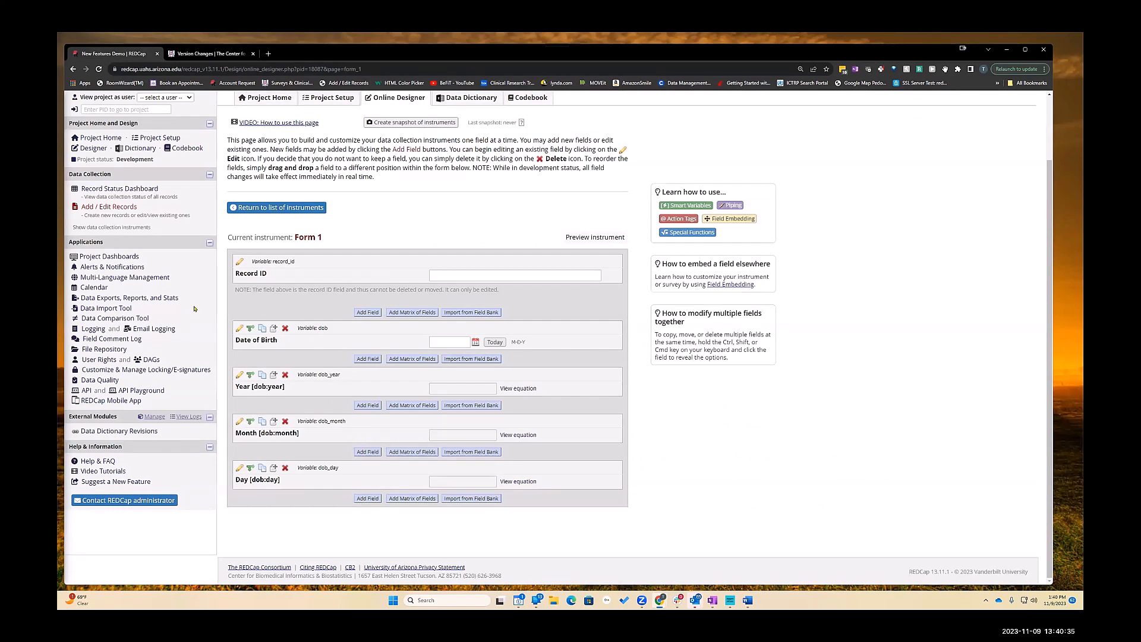
click(239, 375)
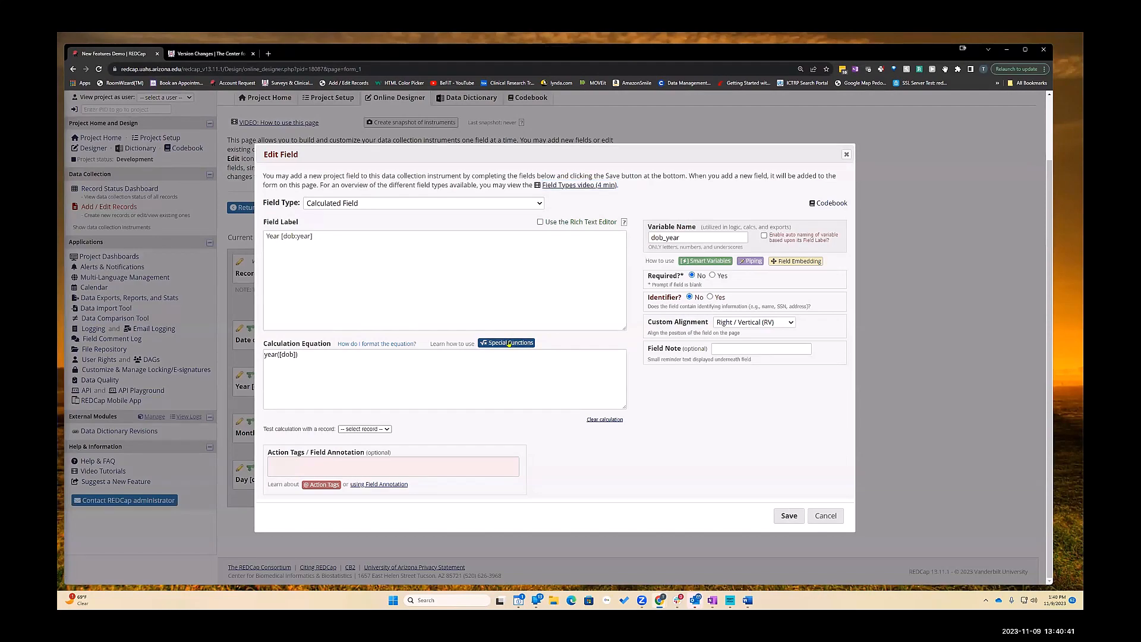
click(509, 343)
scroll(504, 353, down, 10)
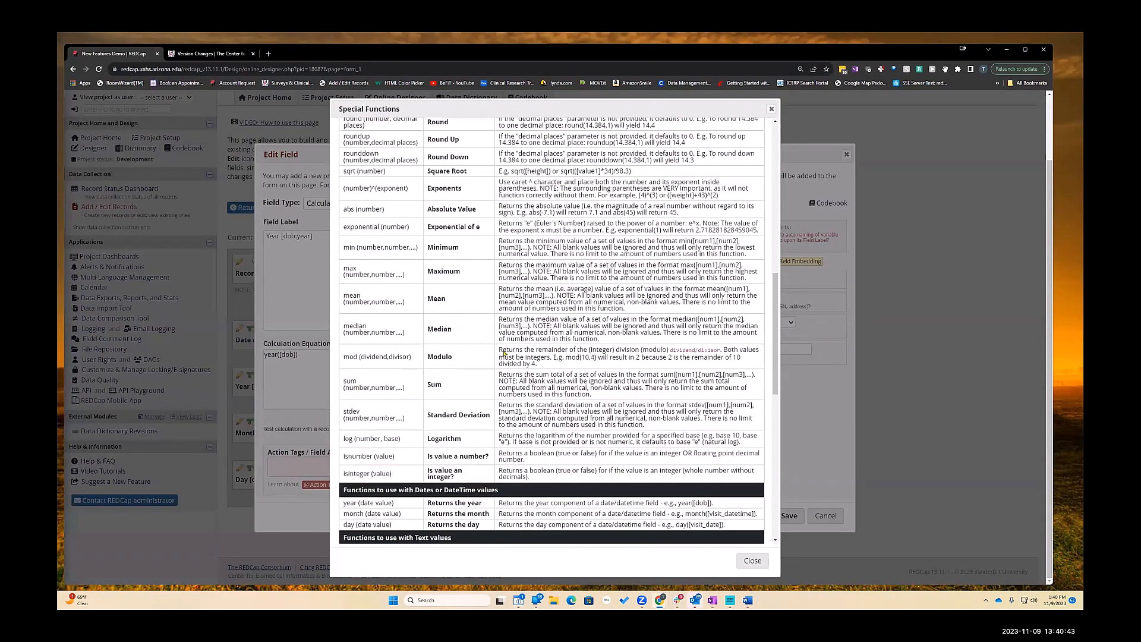
scroll(504, 353, down, 3)
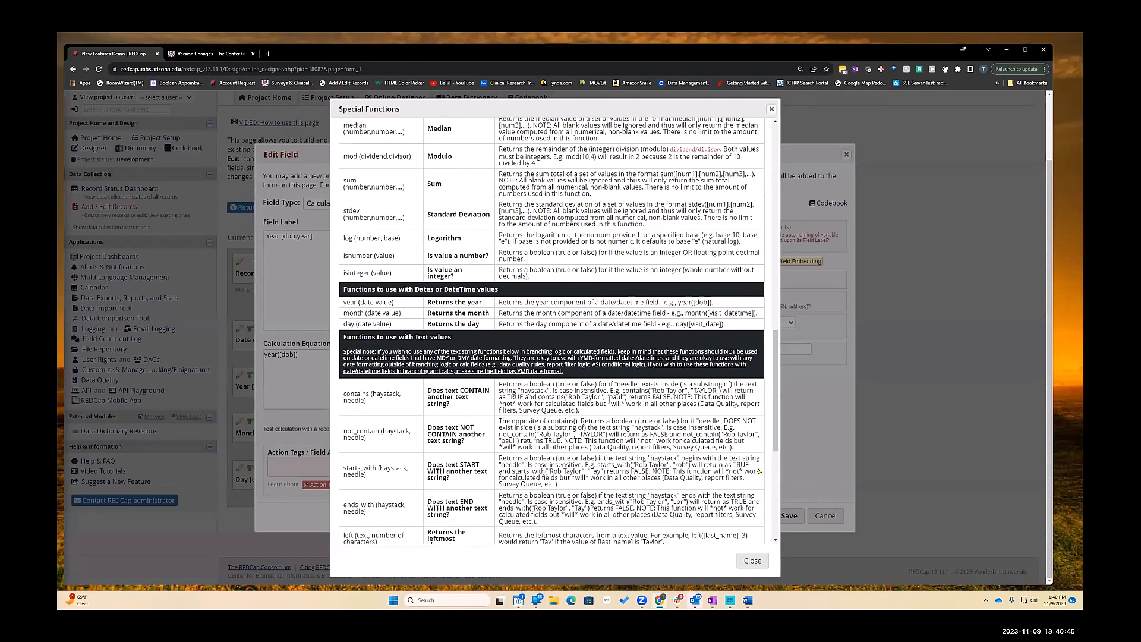
click(752, 560)
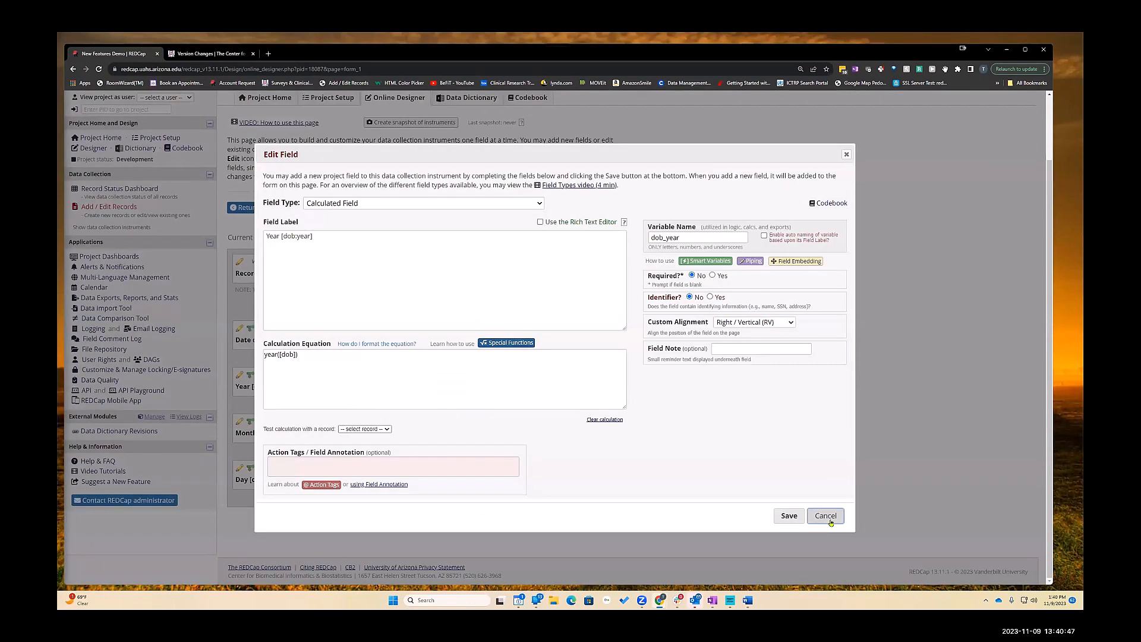
click(826, 516)
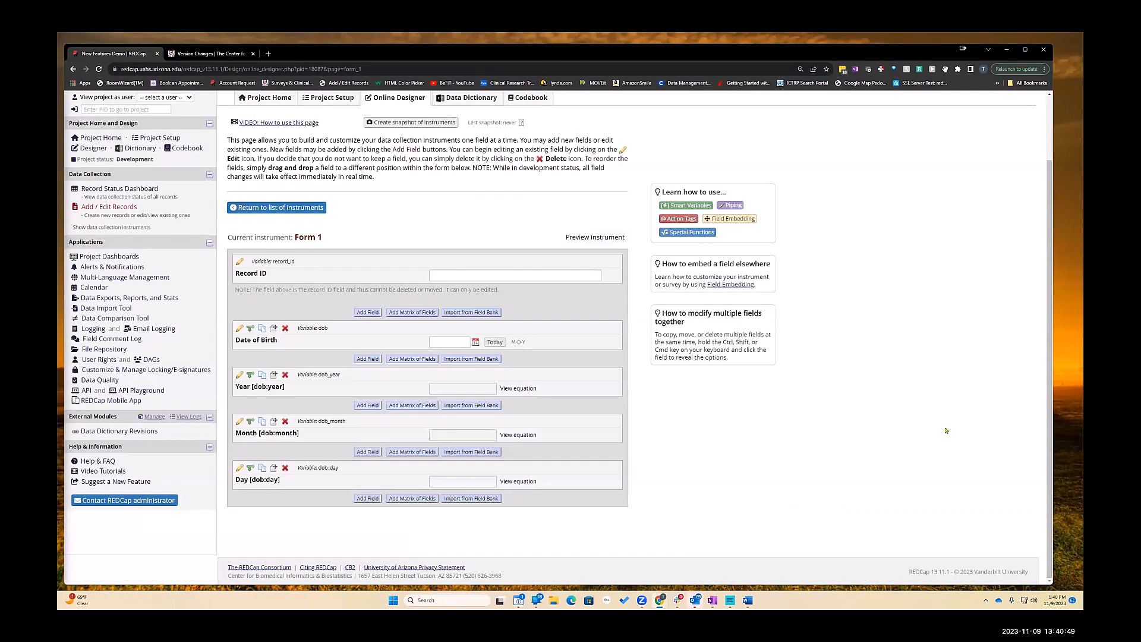